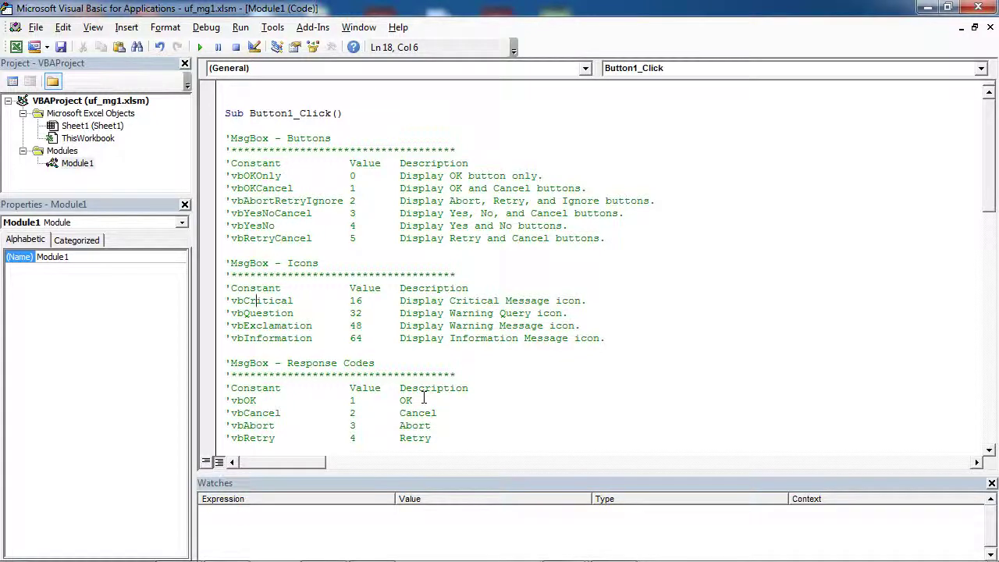
Step: Add the line MsgBox "Test Message", vbAbortRetryIgnore below the constants comment tables
scroll(424, 398, down, 2)
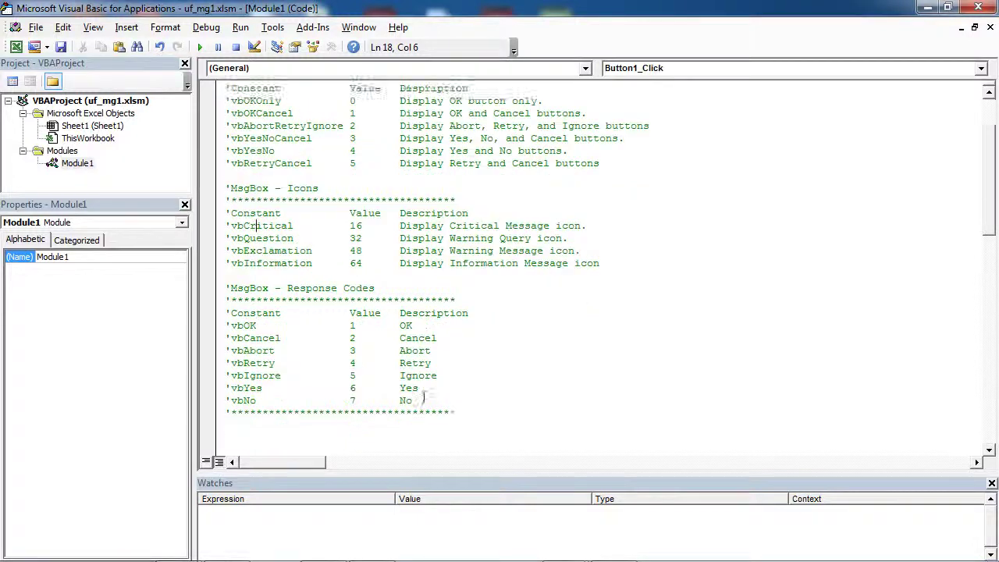
scroll(424, 398, down, 3)
click(290, 355)
text(MsgB)
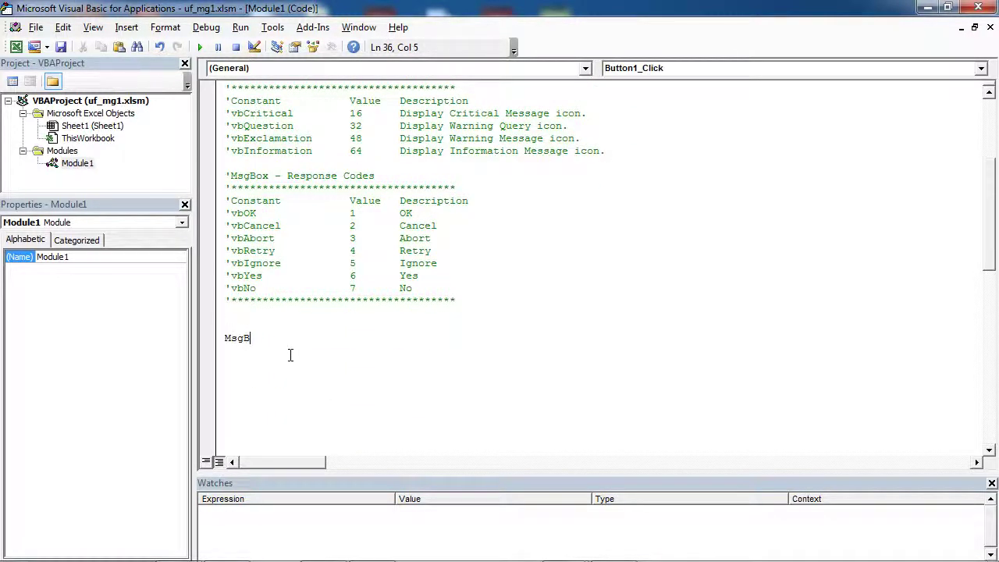
text(ox )
text("")
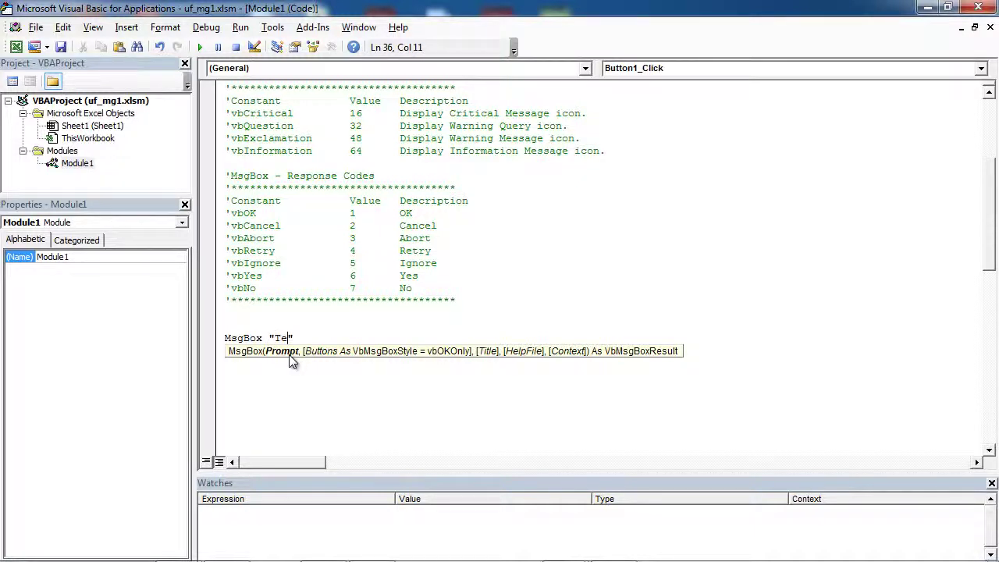
text(essage)
text(,)
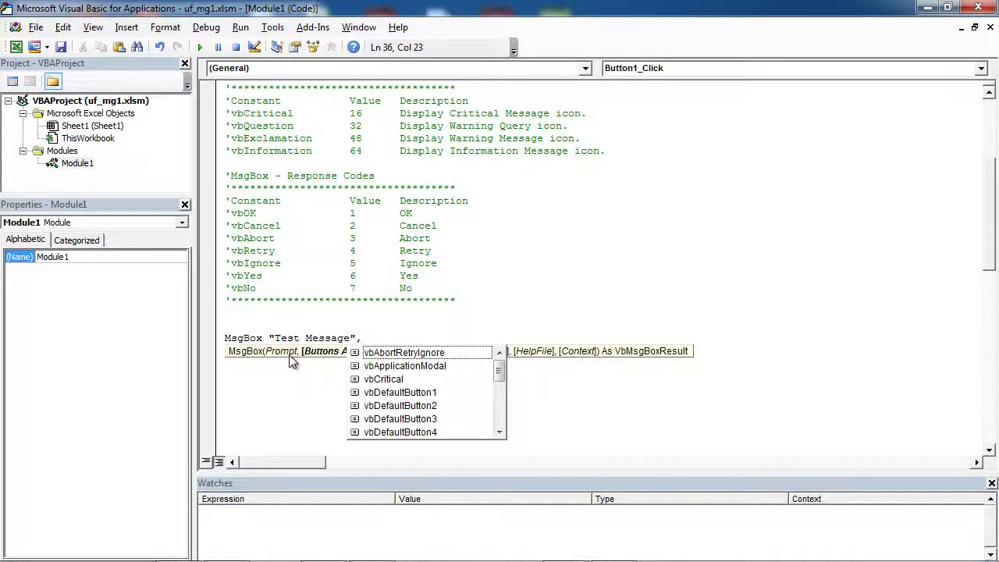
text(vb)
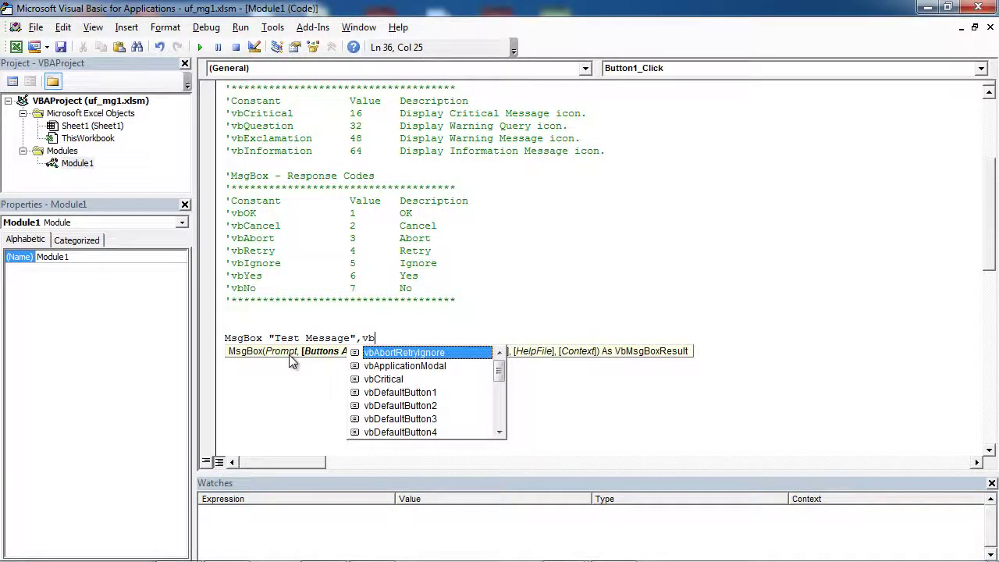
double_click(410, 355)
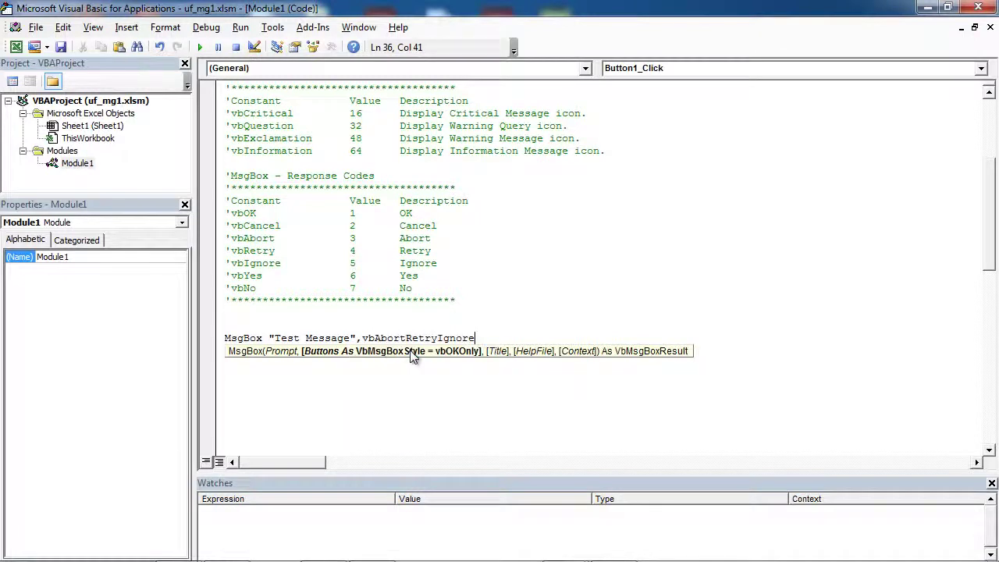
click(471, 405)
click(504, 341)
key(Return)
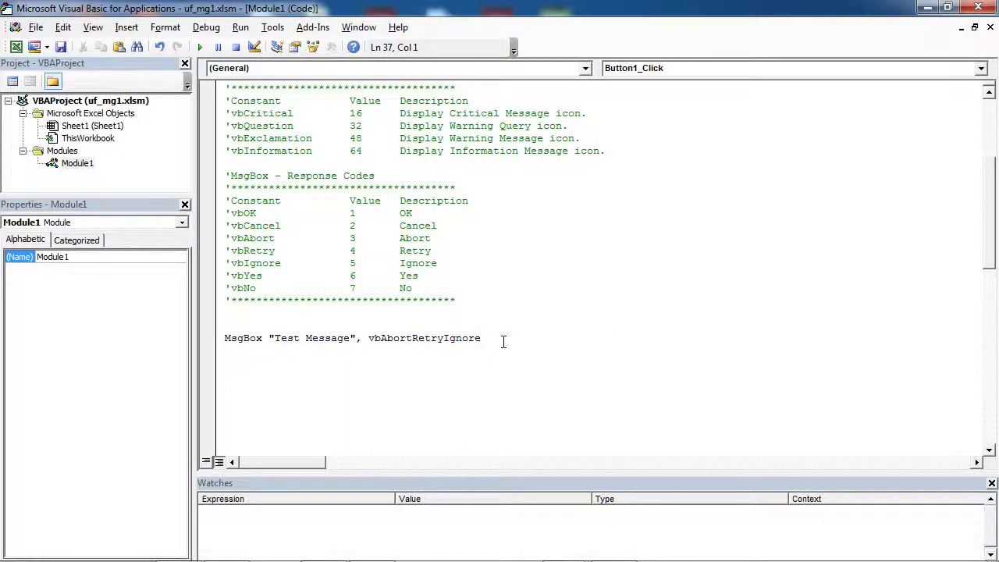
Step: Duplicate the MsgBox line and append the title argument "Test Title" to the copy
key(shift+Down)
key(ctrl+c)
key(ctrl+v)
key(ctrl+v)
click(499, 354)
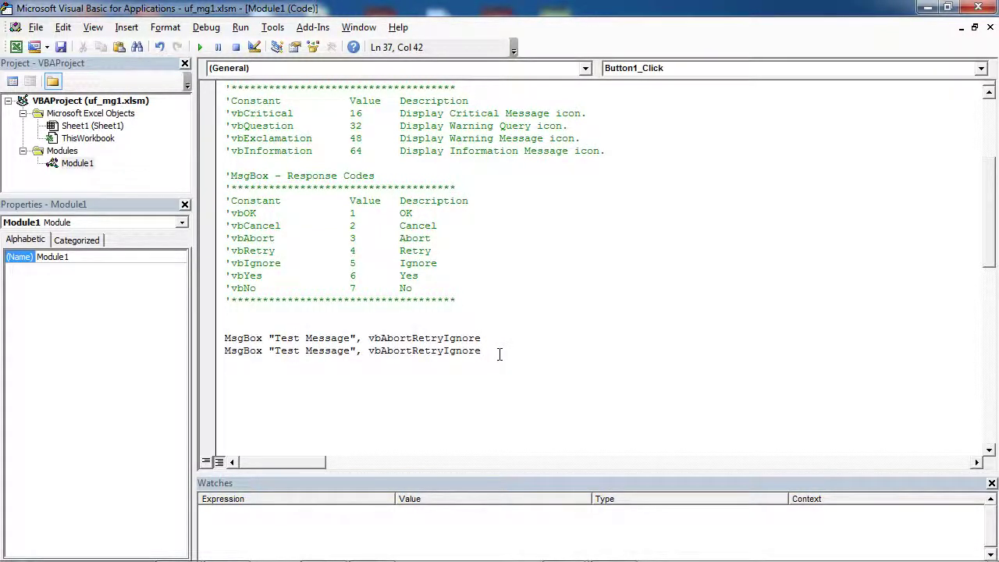
text(,)
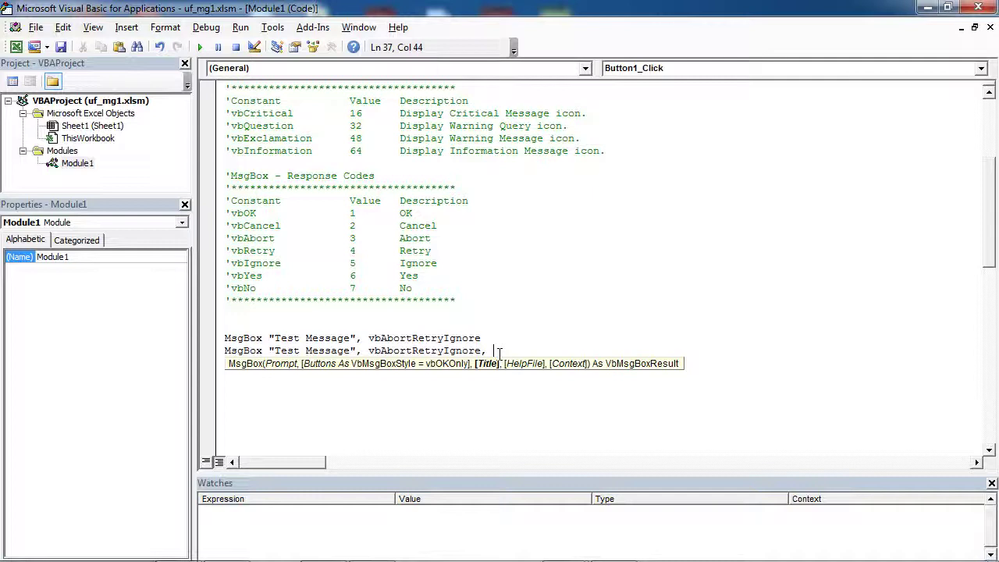
text( "")
key(Left)
text(Test )
text(Tit)
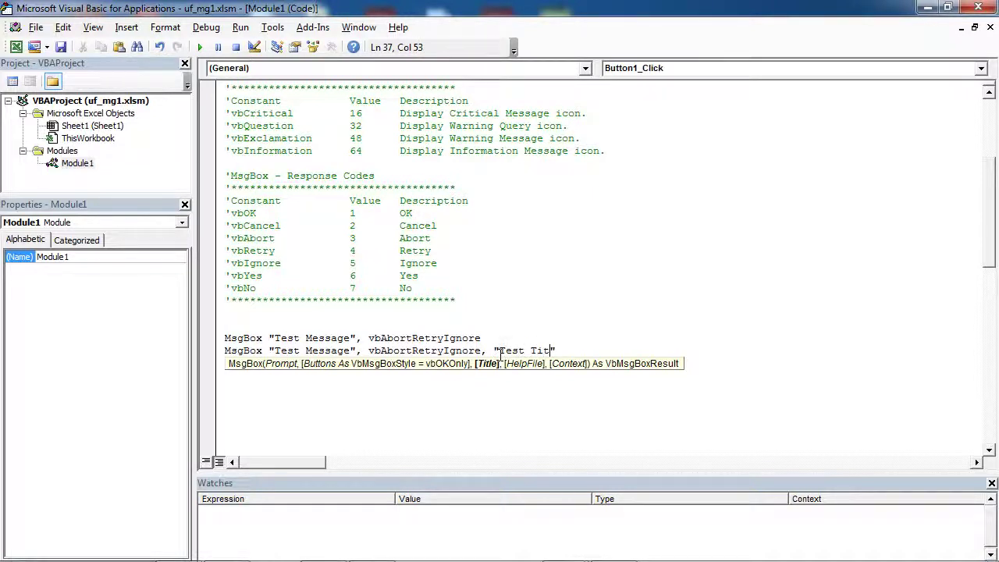
text(le)
key(Return)
Step: Copy the titled MsgBox line to create a third identical MsgBox line
key(shift+Down)
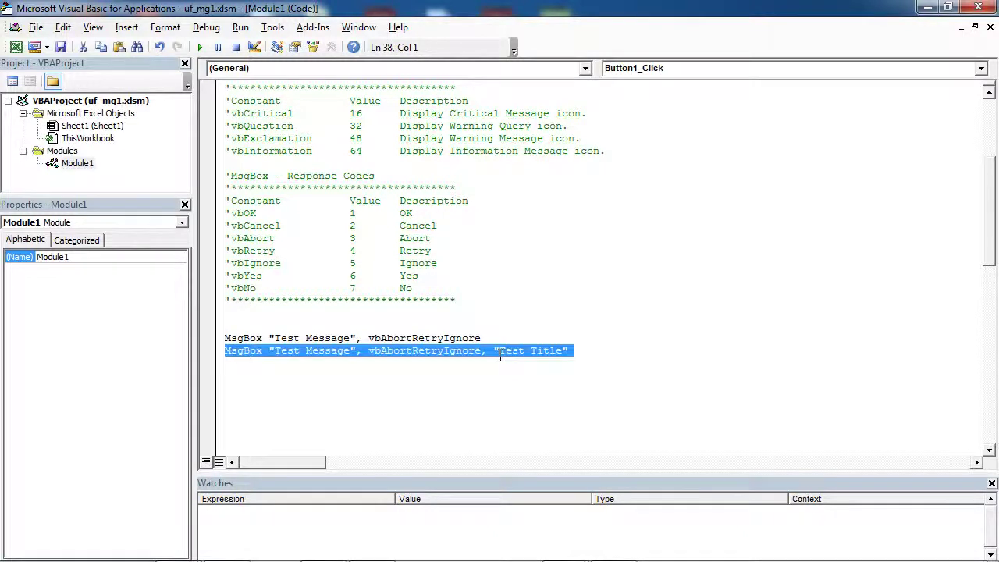
key(ctrl+c)
key(Left)
key(ctrl+v)
click(481, 363)
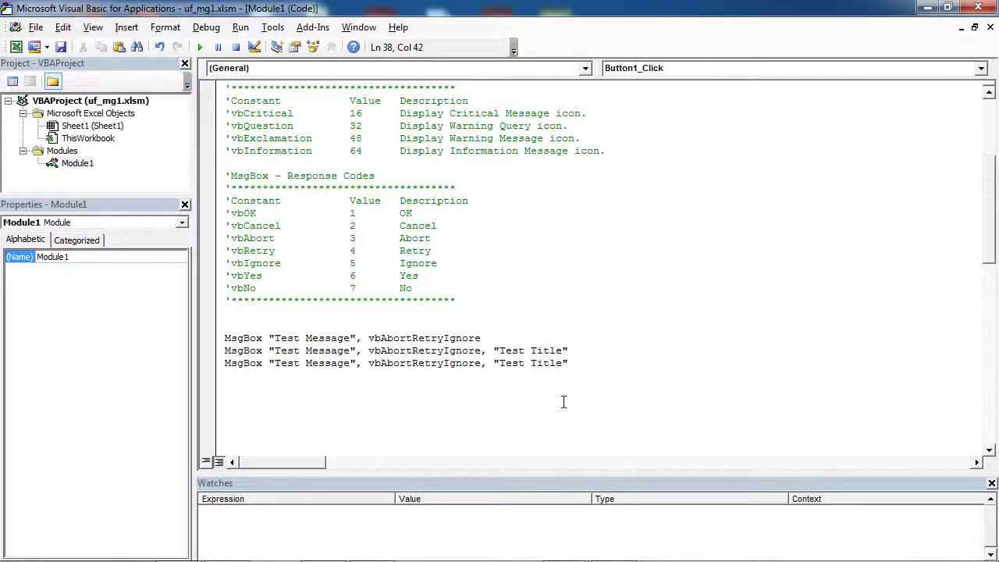
Step: Append + vbInformation after vbAbortRetryIgnore on the third MsgBox line
scroll(564, 402, up, 2)
drag(228, 188, 605, 226)
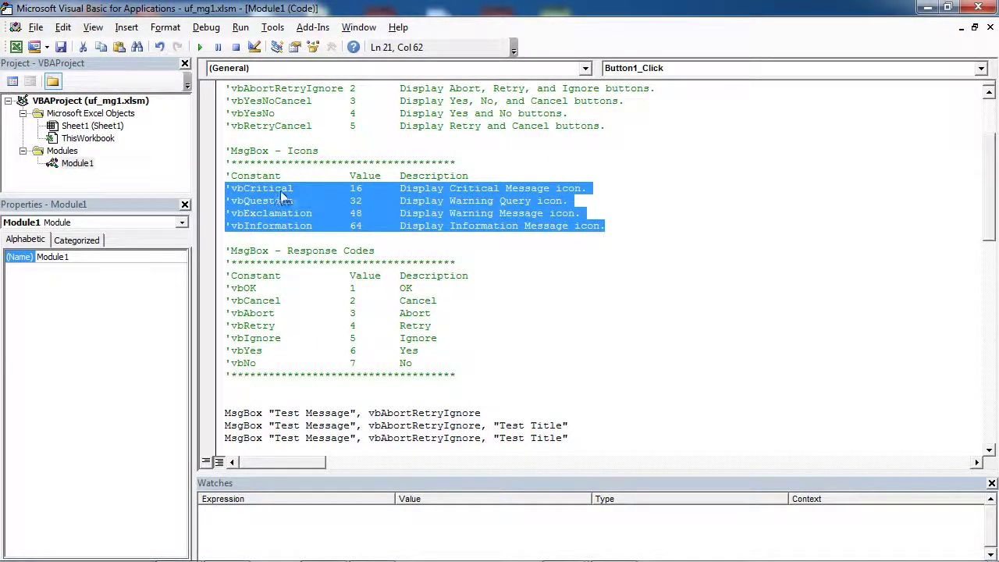
click(500, 201)
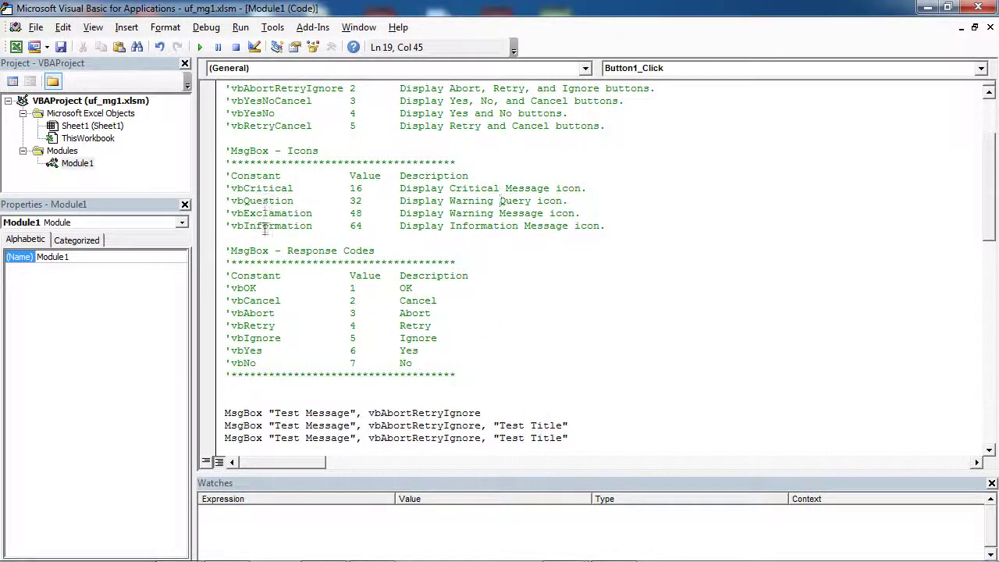
click(484, 439)
text(+)
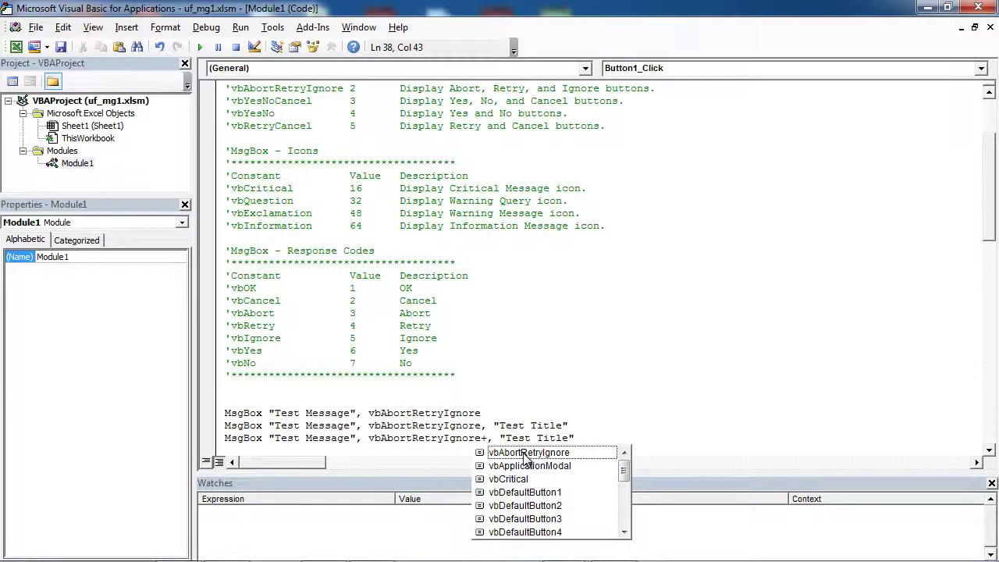
text(v)
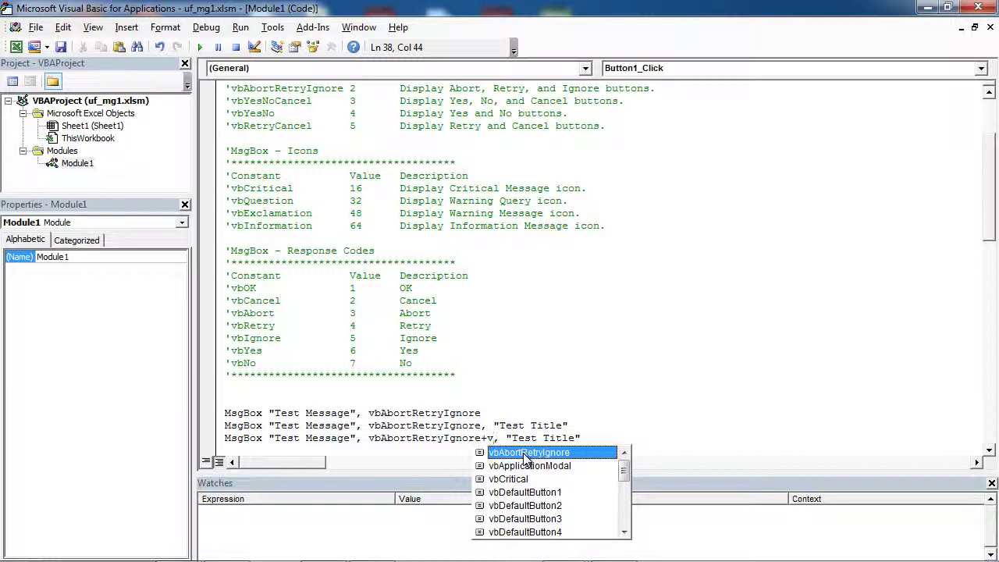
text(b)
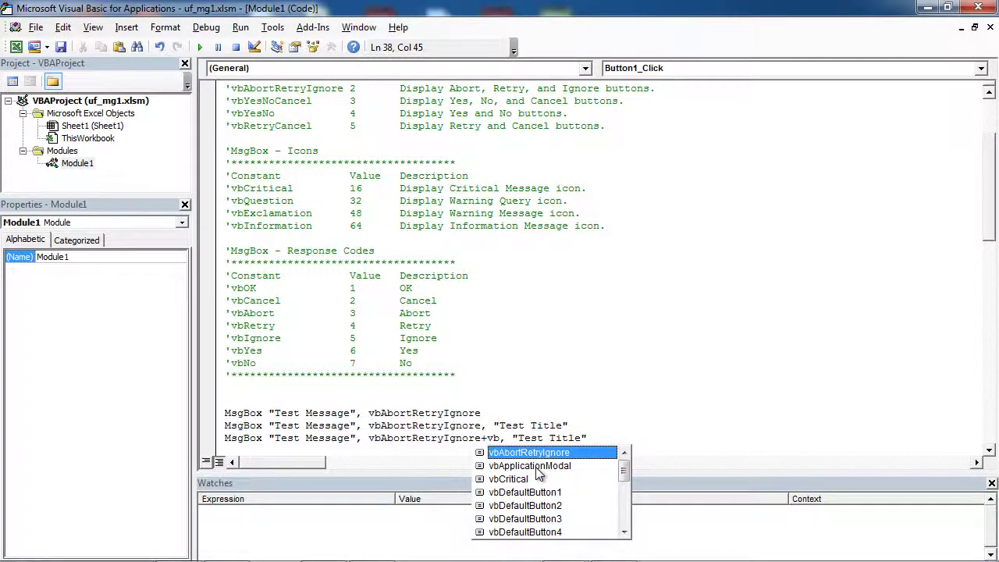
text(i)
key(Tab)
click(419, 364)
scroll(420, 375, down, 1)
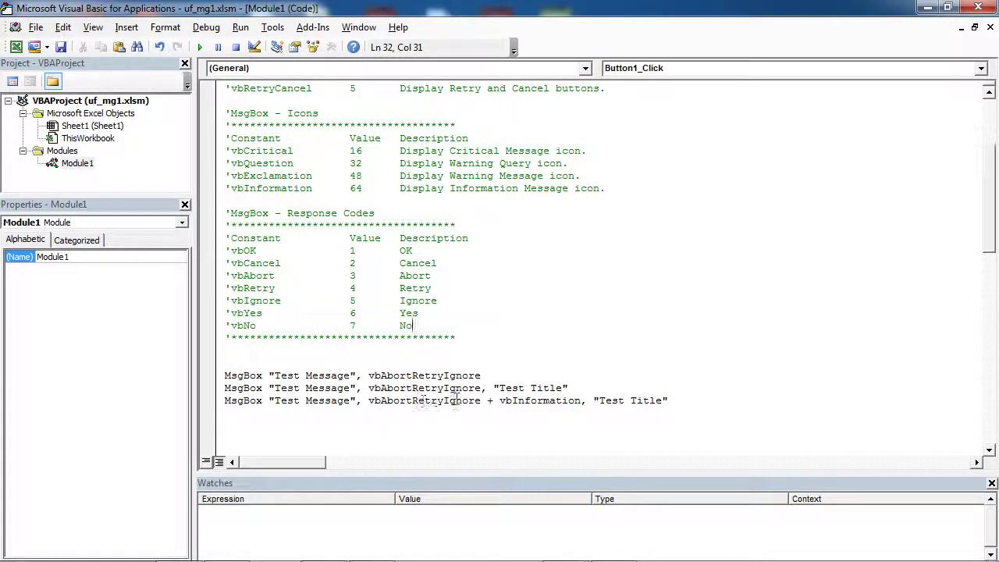
Step: Add + vbDefaultButton1 after vbInformation on the third MsgBox line
click(582, 401)
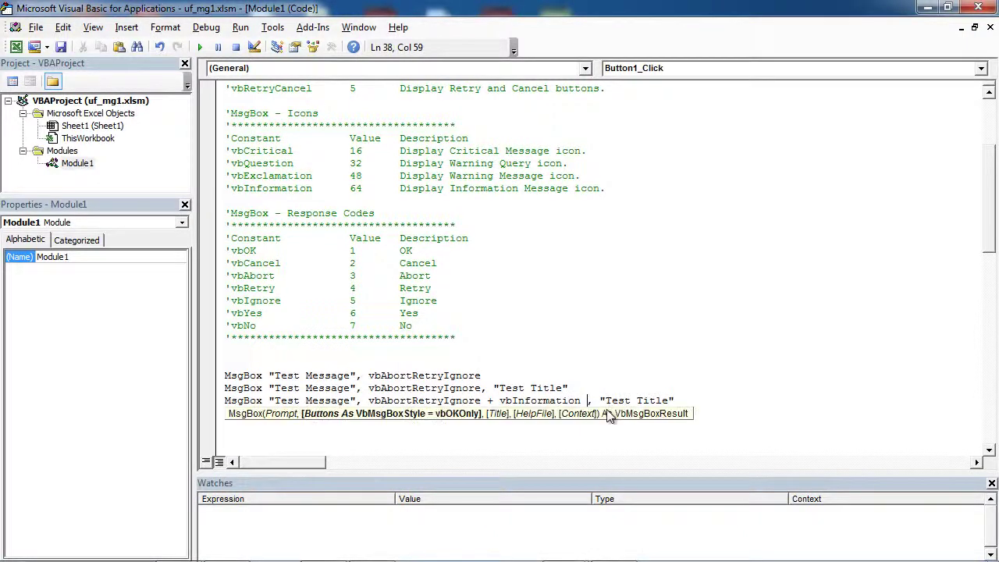
text(+)
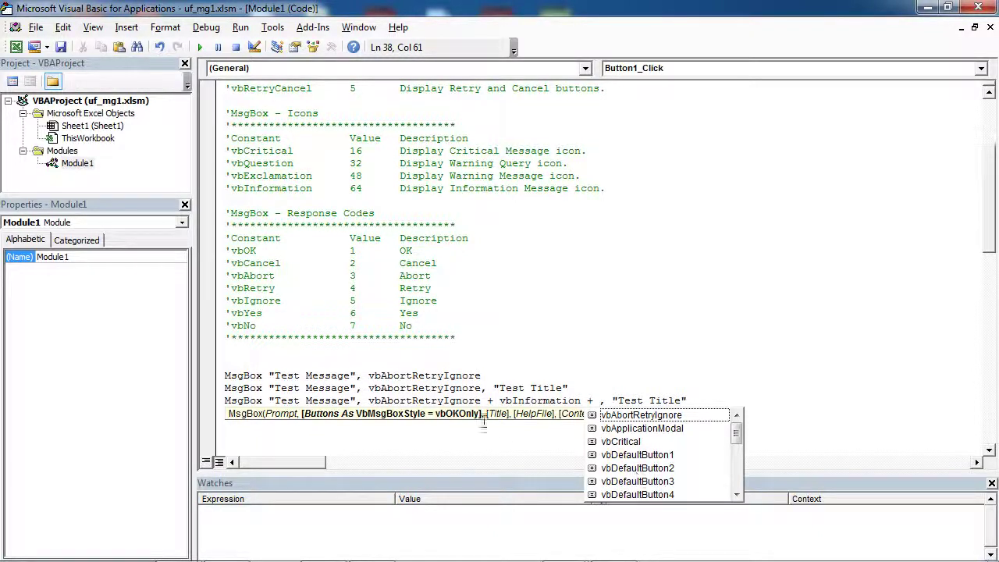
double_click(644, 456)
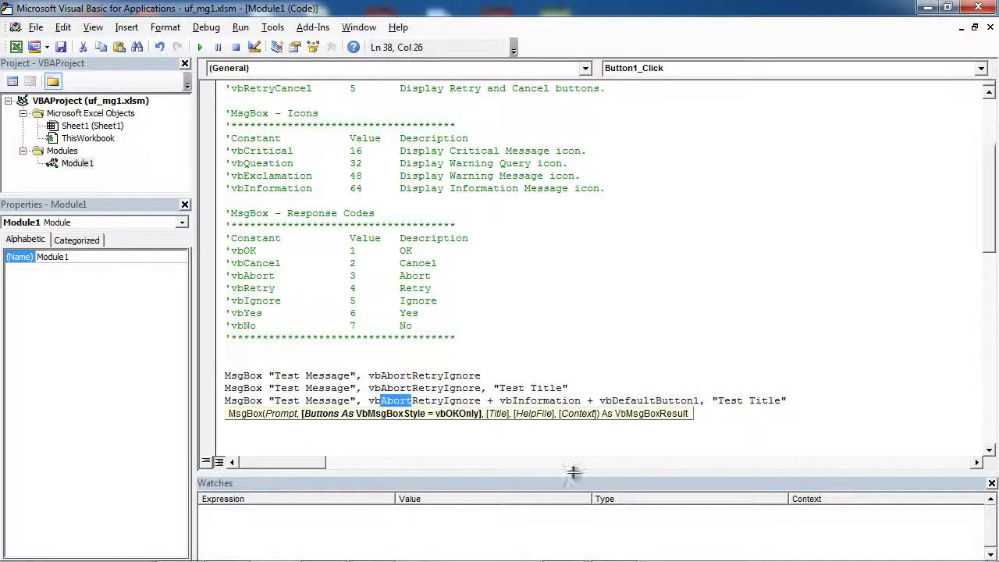
click(441, 438)
scroll(442, 438, down, 1)
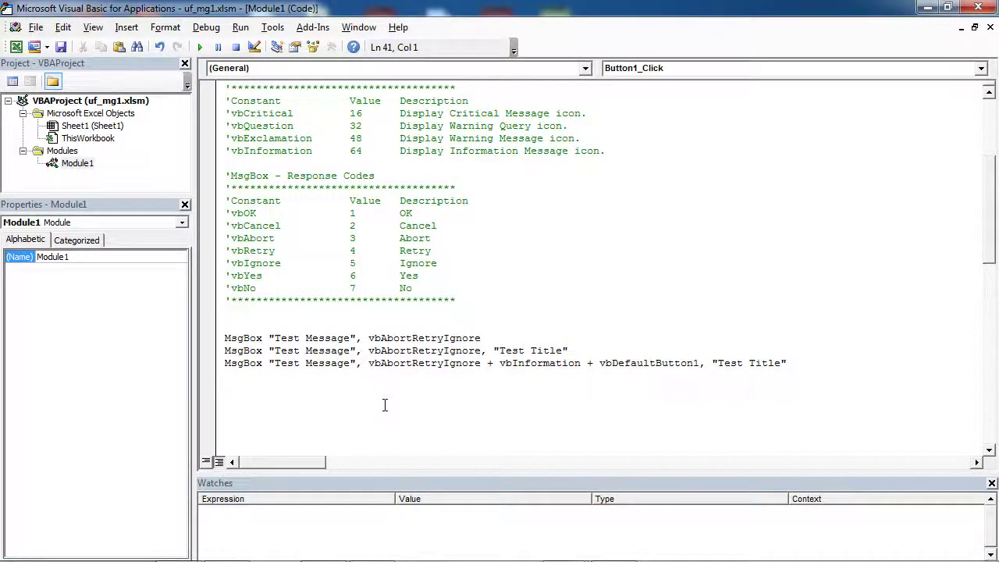
Step: Write Dim iResponse As Integer and start an iResponse= line beneath it
text(Dim iRe)
text(sponse as )
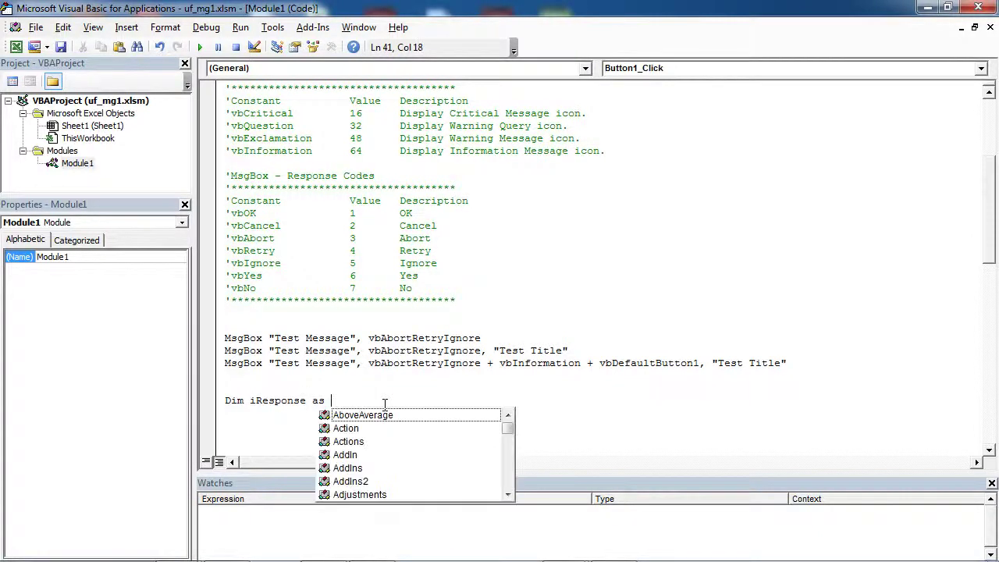
text(intege)
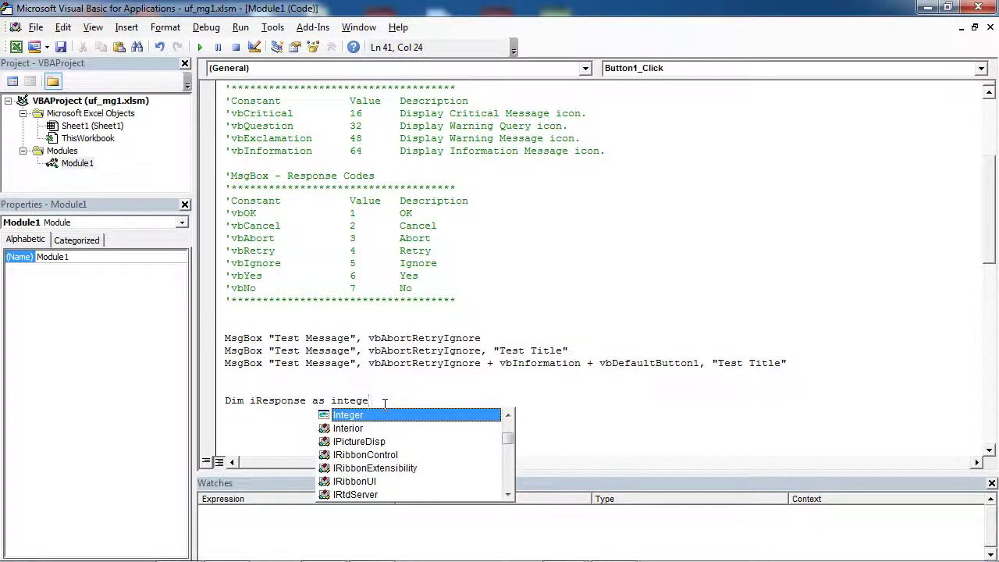
double_click(373, 415)
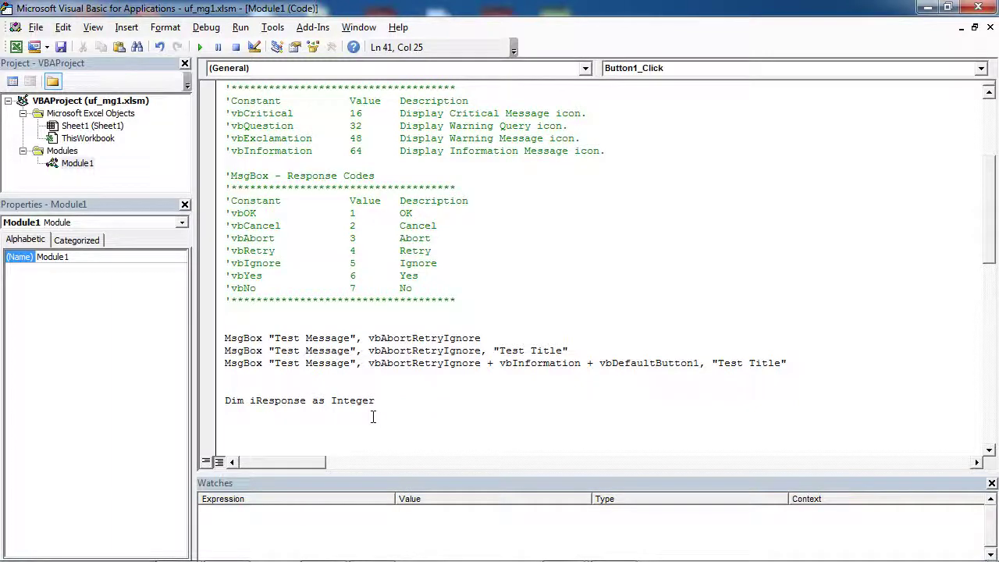
key(Return)
text(iRespo)
text(nse=)
Step: Copy the third MsgBox statement and paste it after iResponse=
click(227, 365)
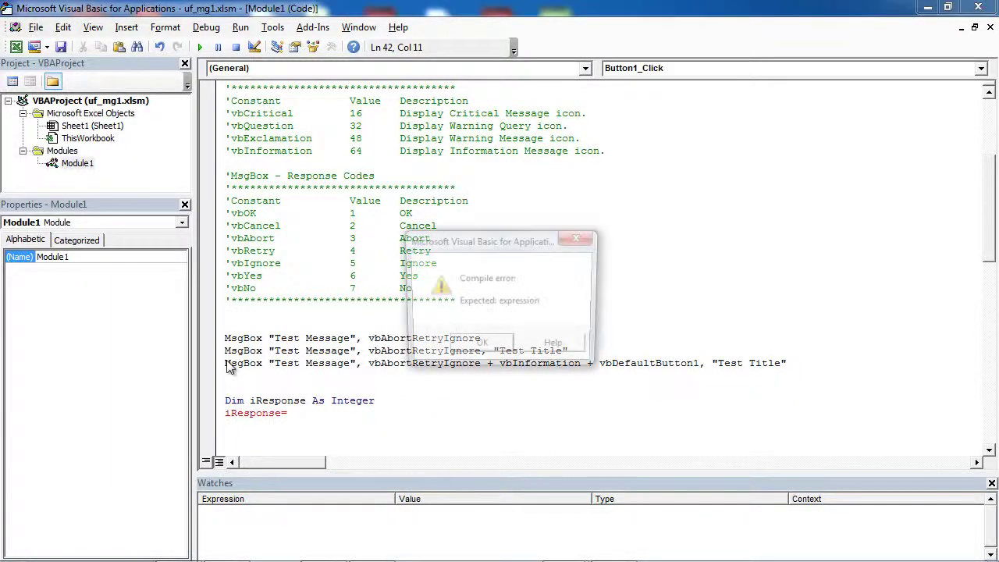
click(473, 351)
click(222, 367)
drag(379, 364, 796, 365)
right_click(752, 363)
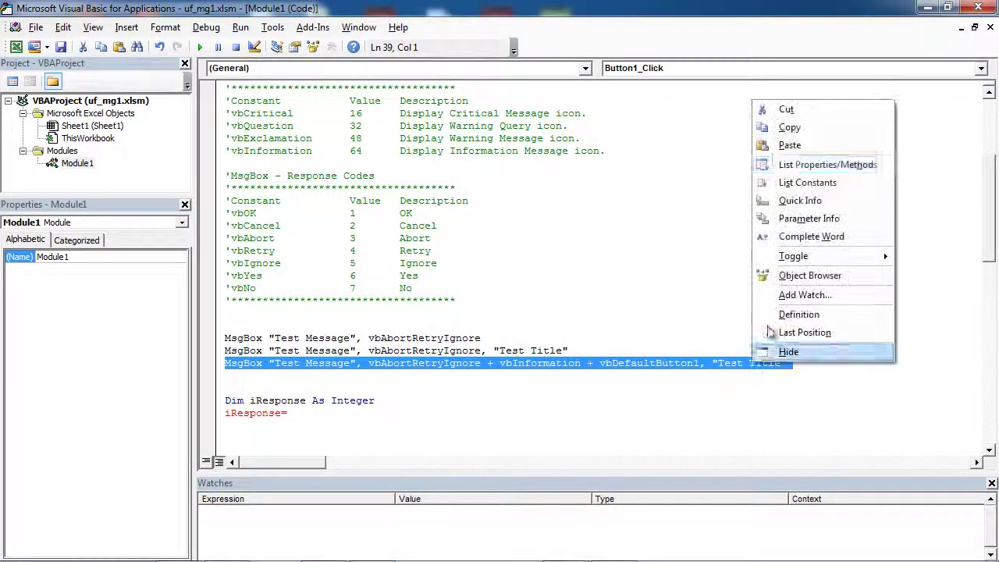
click(777, 129)
click(314, 413)
right_click(314, 415)
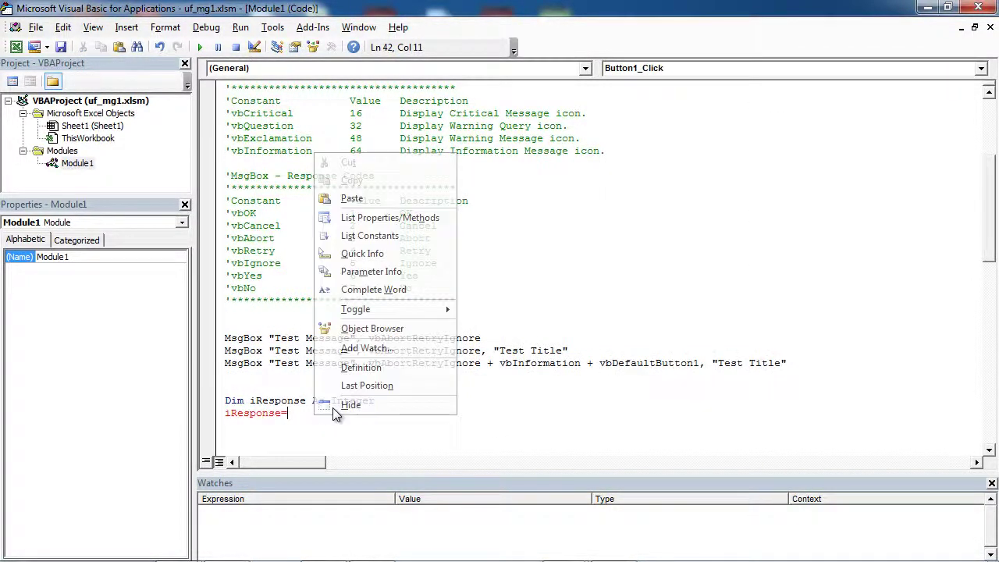
click(377, 200)
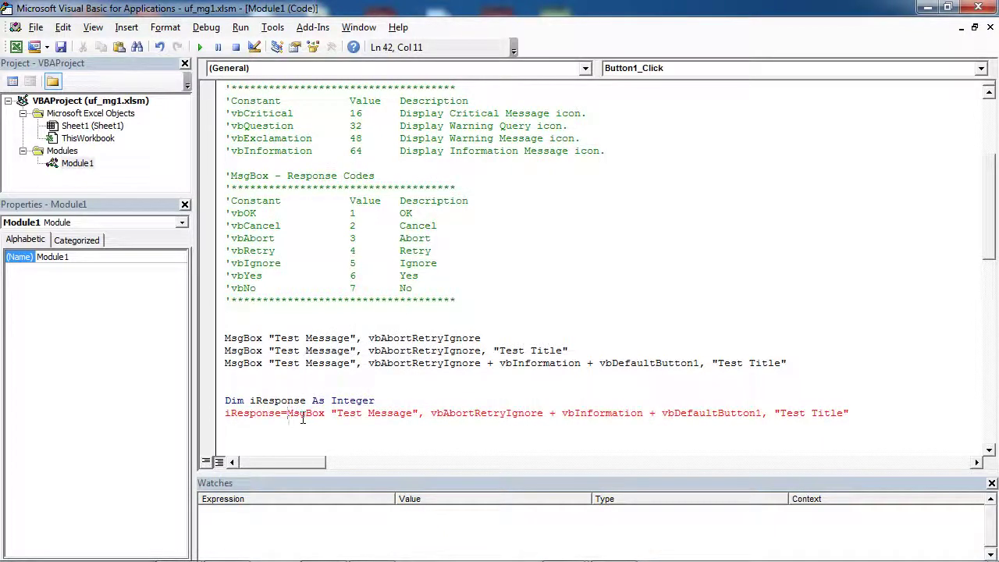
Step: Wrap the pasted MsgBox arguments in parentheses so the iResponse line compiles
click(328, 413)
text(()
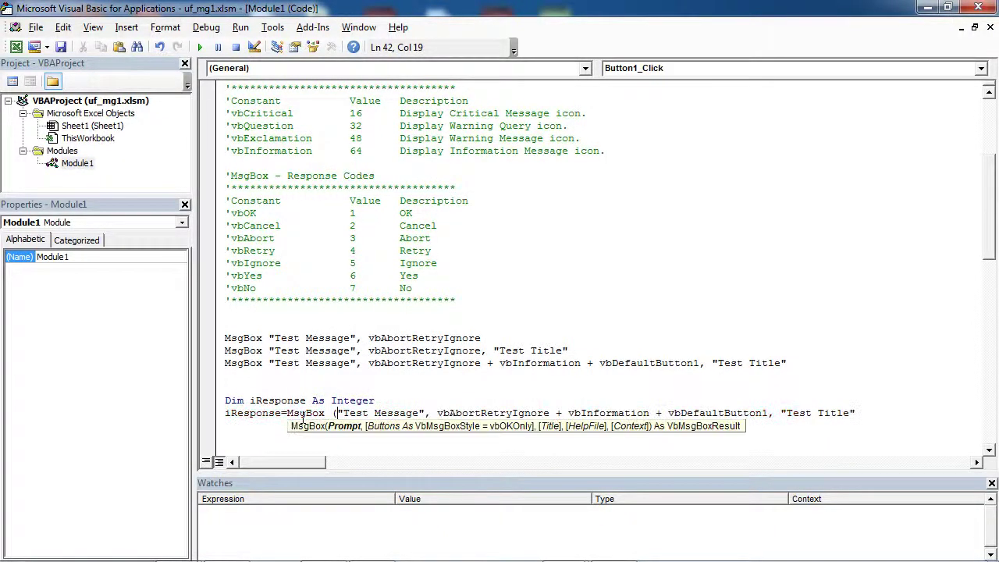
click(879, 422)
click(484, 348)
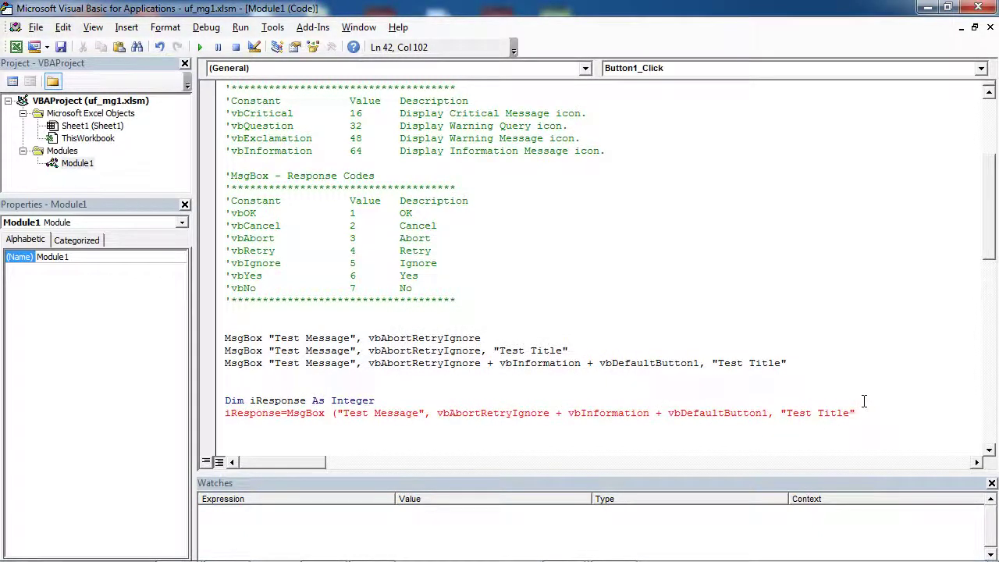
text())
key(Return)
scroll(362, 355, down, 1)
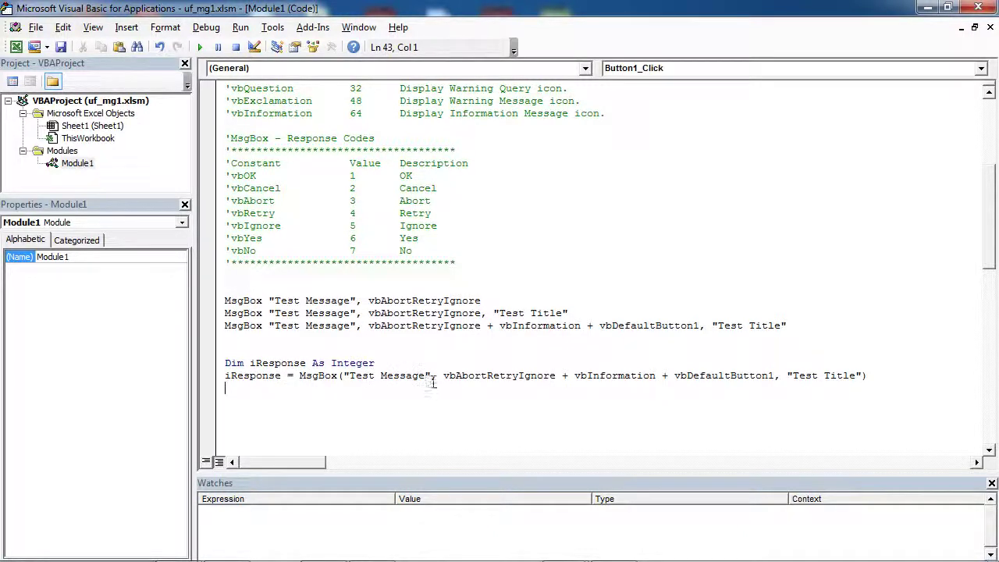
drag(226, 138, 375, 138)
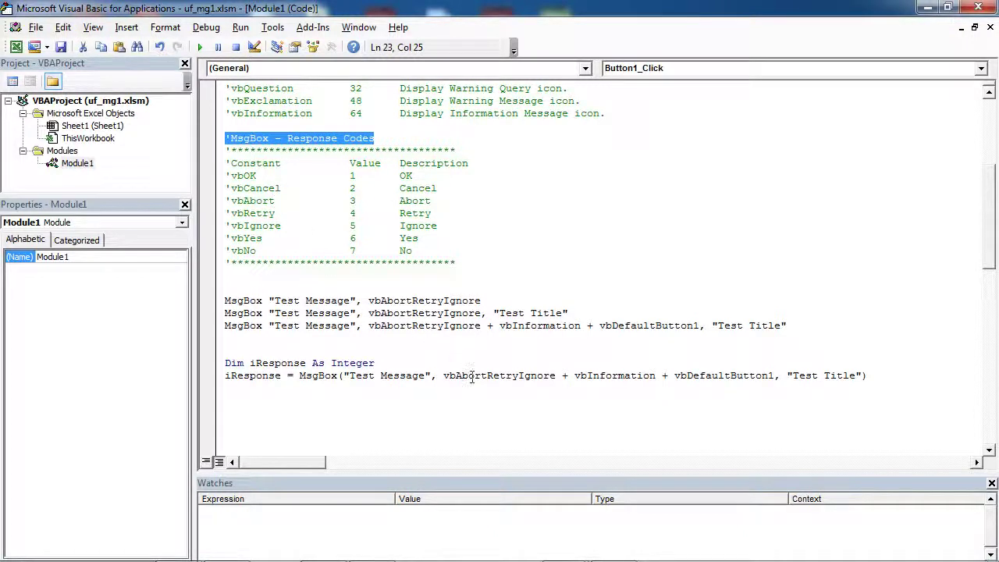
drag(231, 201, 334, 201)
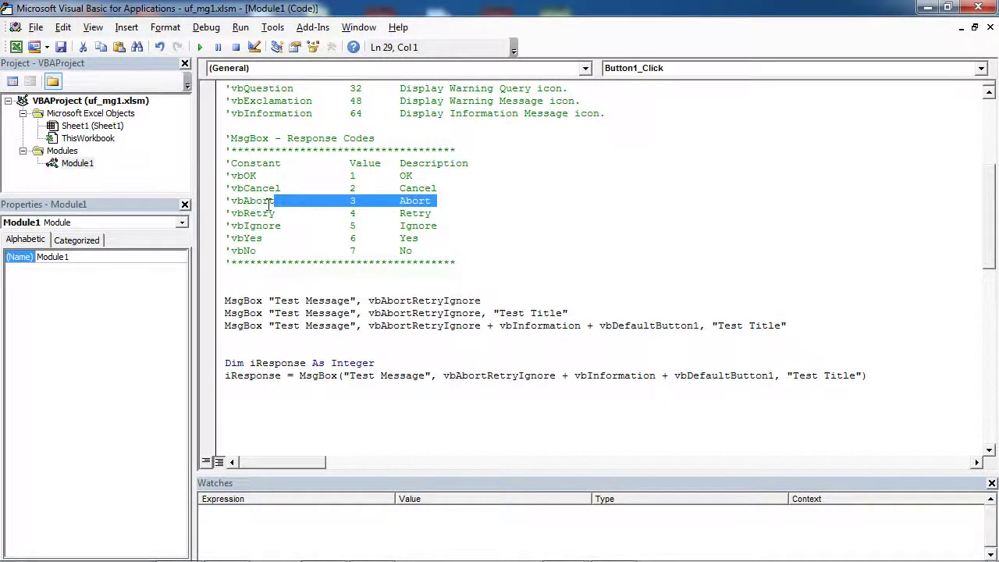
drag(231, 200, 368, 201)
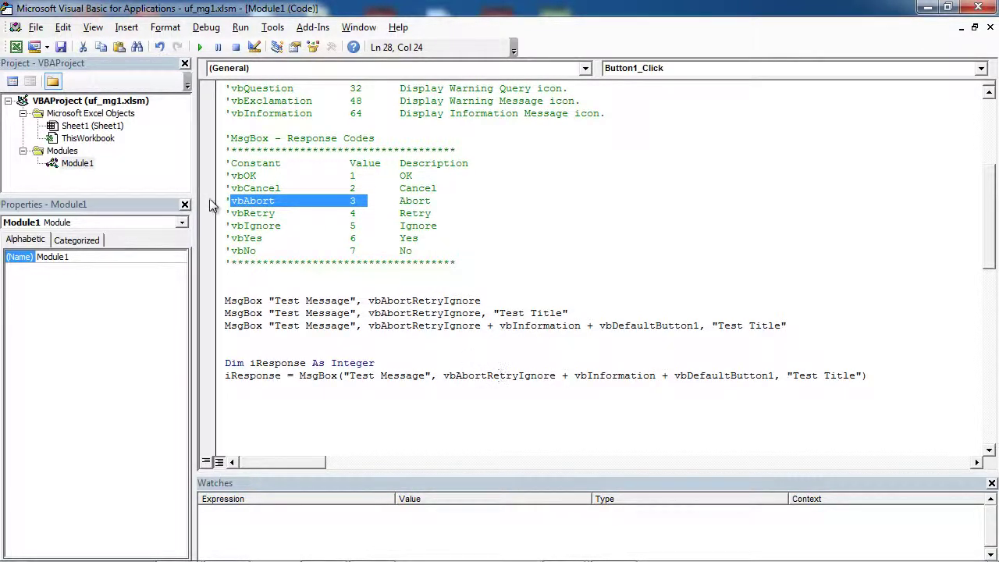
drag(231, 214, 359, 205)
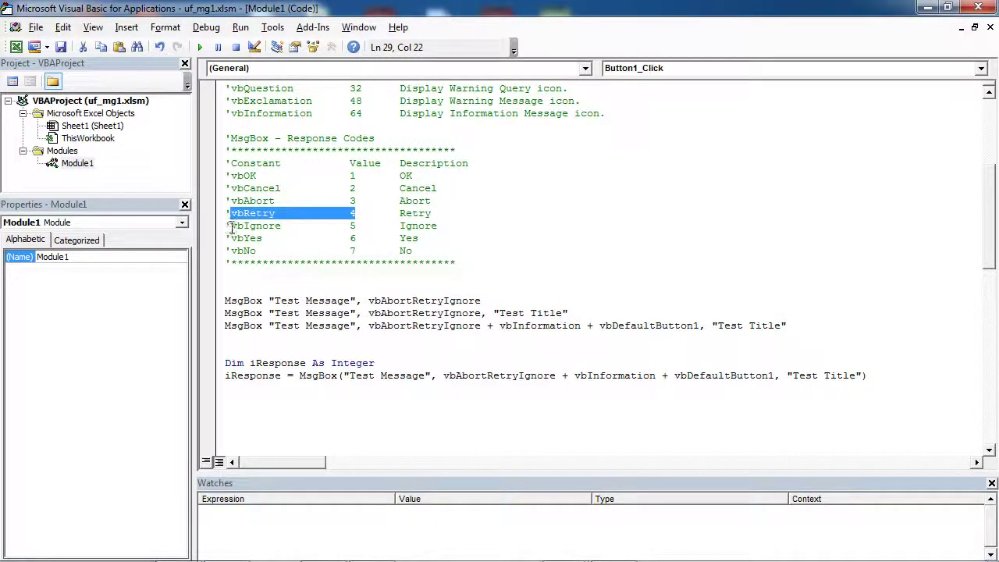
drag(232, 226, 358, 226)
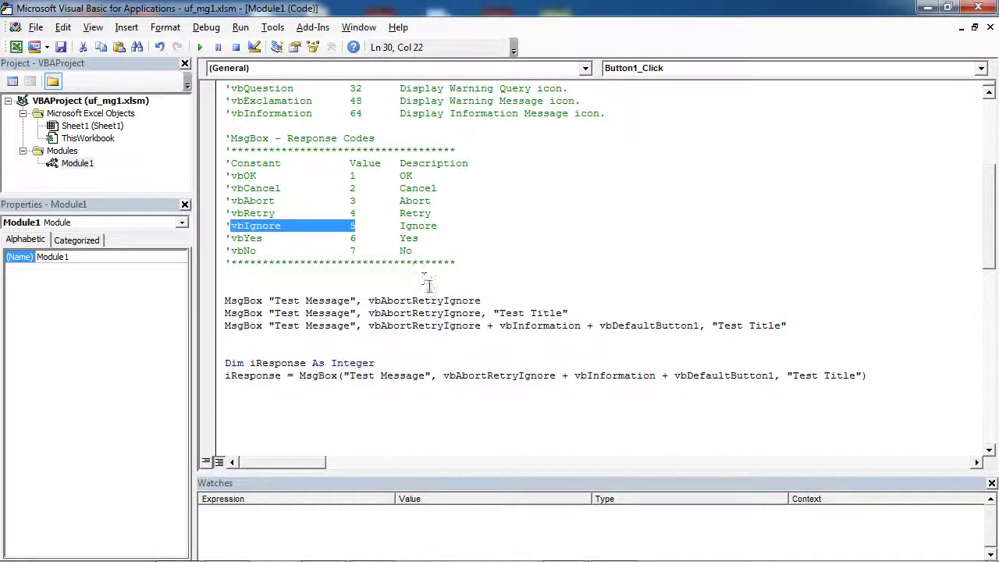
Step: Write Select Case iResponse with Case vbAbort, vbRetry, vbIgnore branches and End Select
click(270, 400)
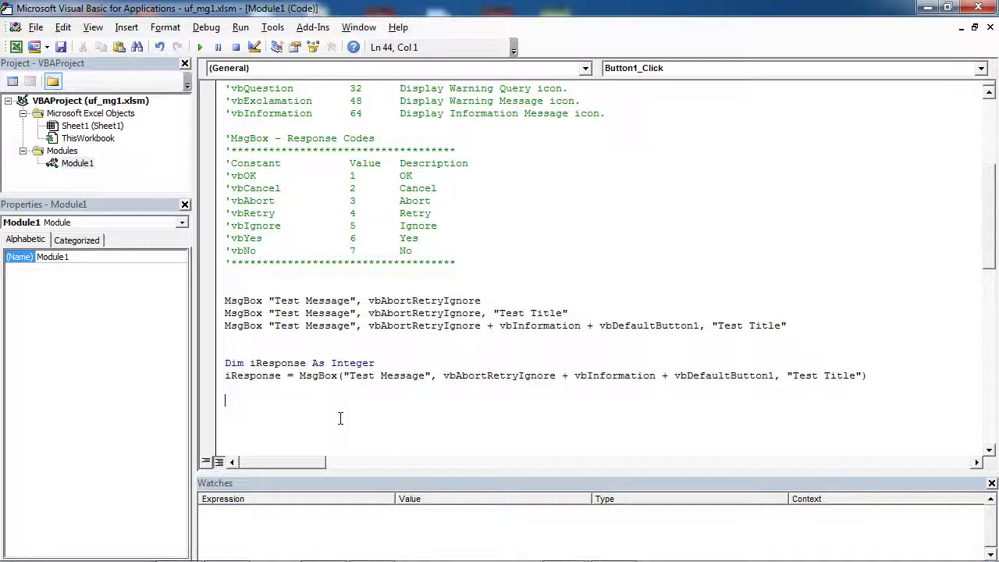
text(Select Case )
text(iRespo)
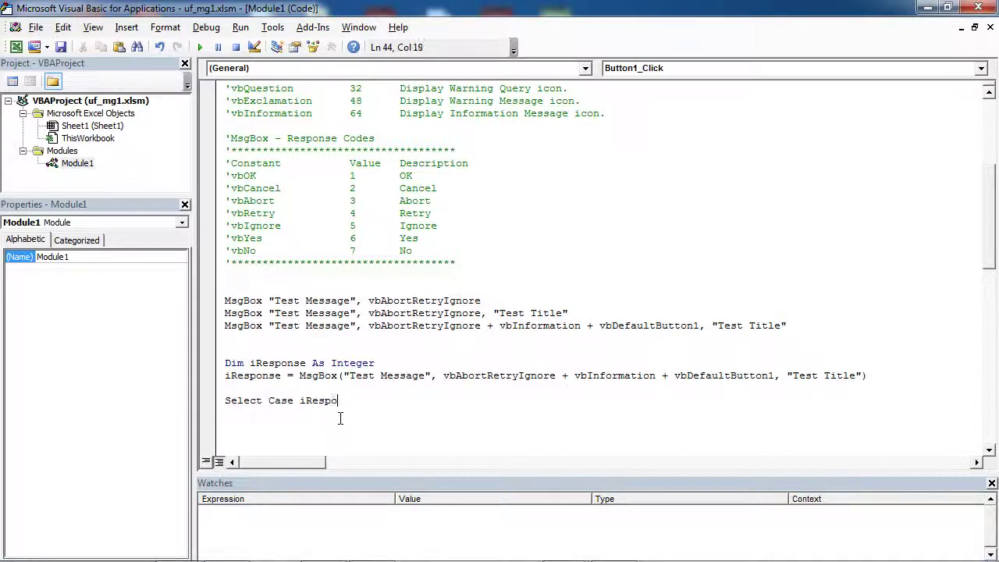
text(nse)
key(Return)
text(End Select)
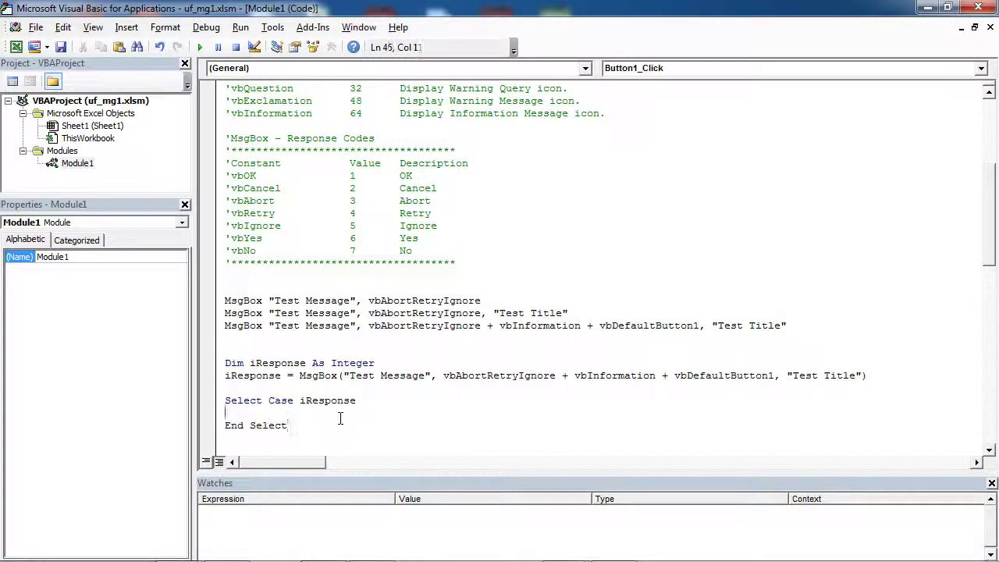
text(Case v)
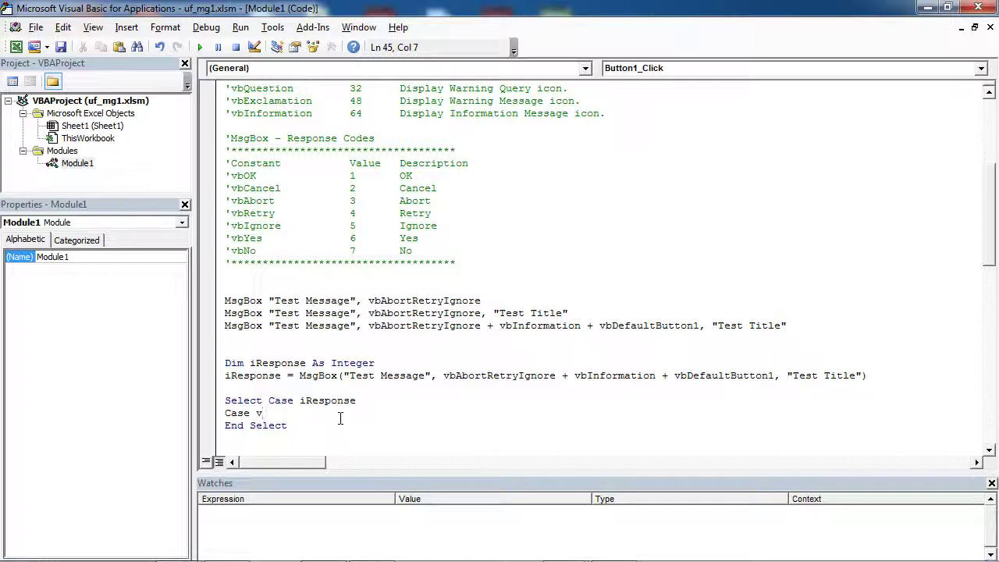
text(bAbo)
text(rt)
key(Return)
text(Ca)
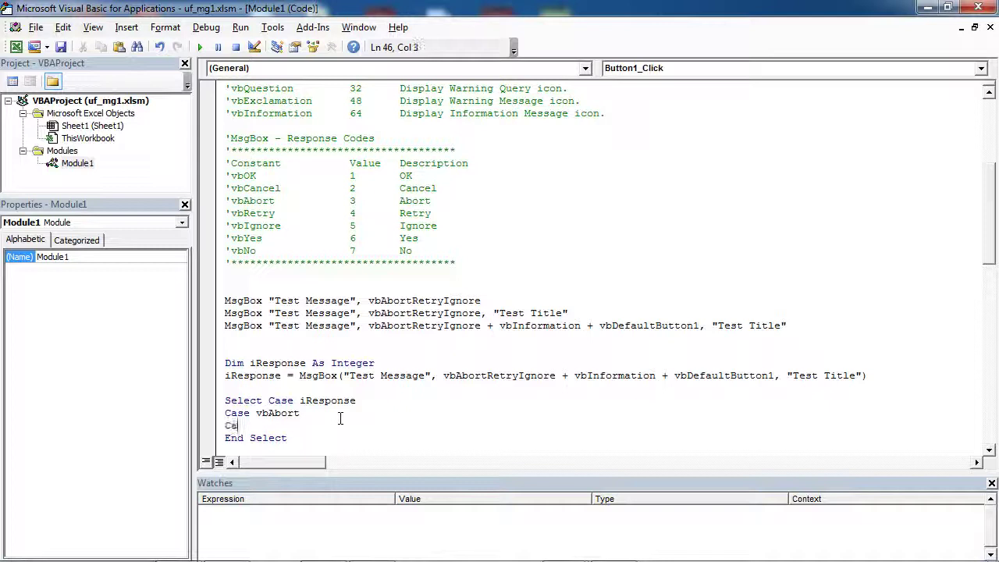
text(se vbRetr)
text(y)
key(Return)
text(C)
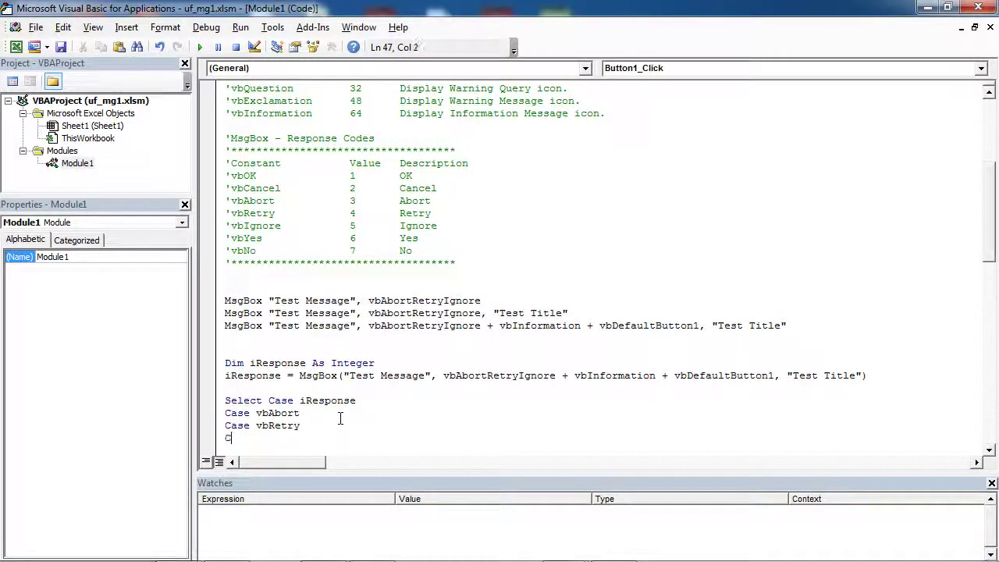
text(ase vbIgn)
text(ore)
key(Return)
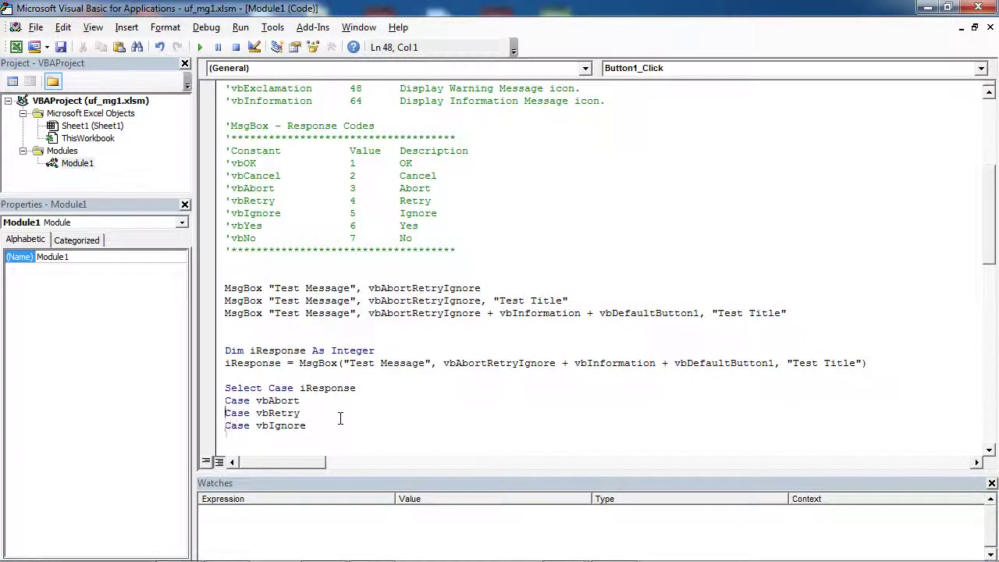
key(Return)
key(Down)
key(Return)
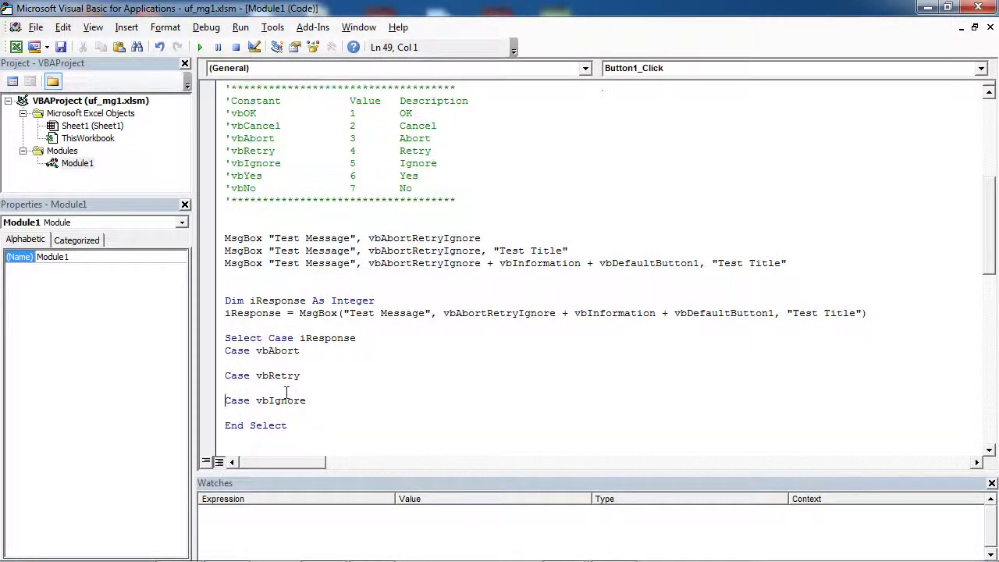
Step: Add MsgBox "Abort selected" under Case vbAbort
click(271, 364)
text(MsgBo)
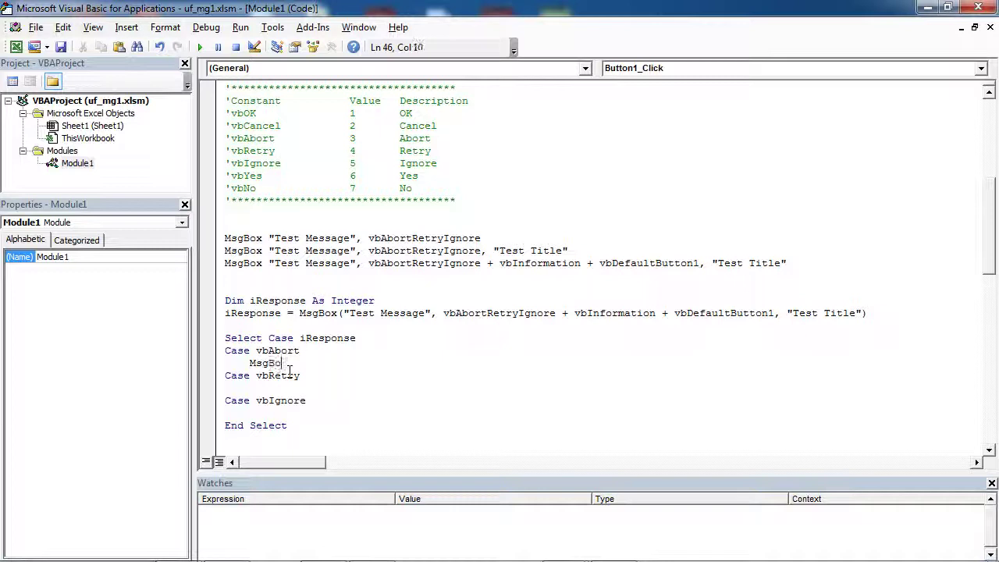
text(x ")
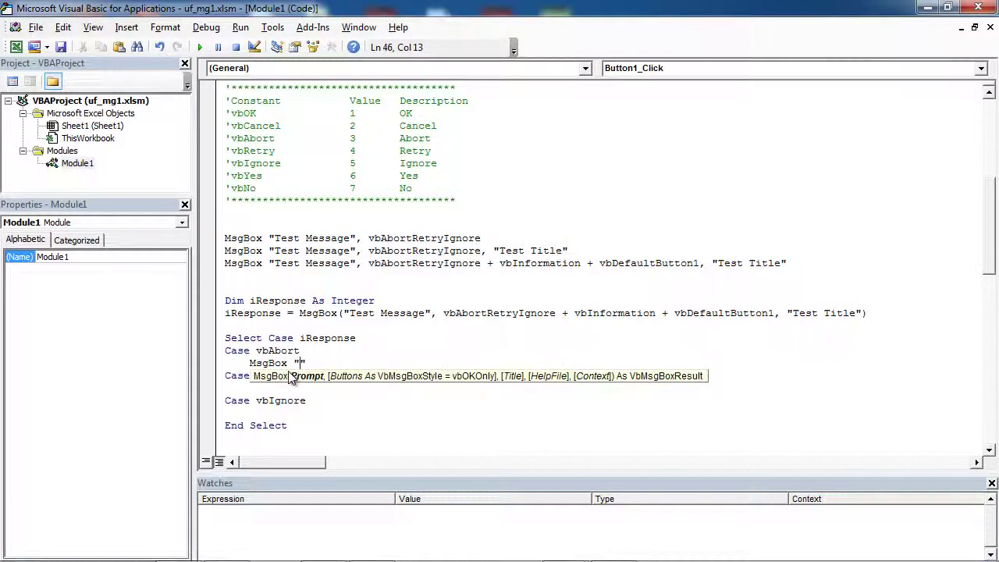
text(Abo)
text(rt select)
text(e)
key(End)
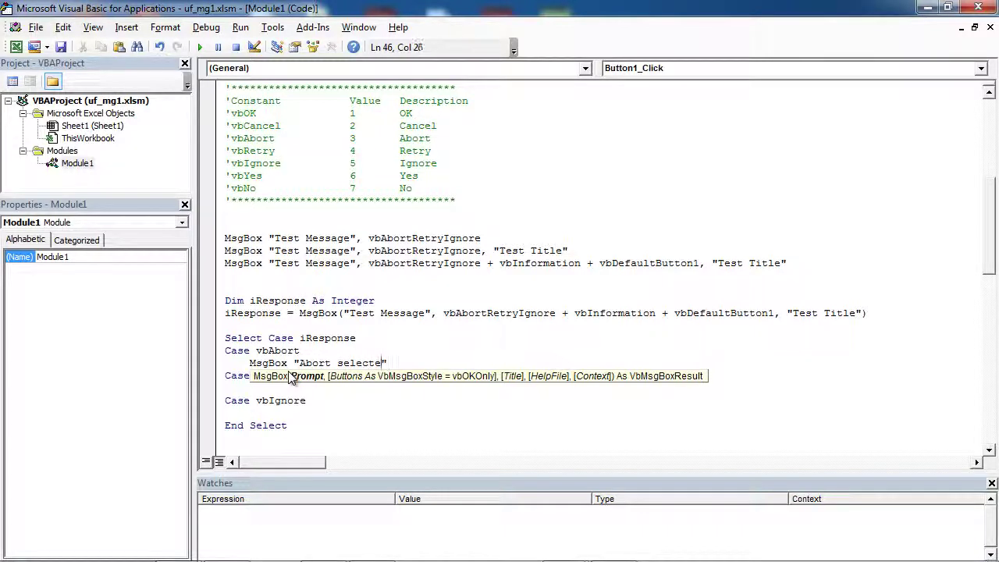
drag(245, 363, 400, 368)
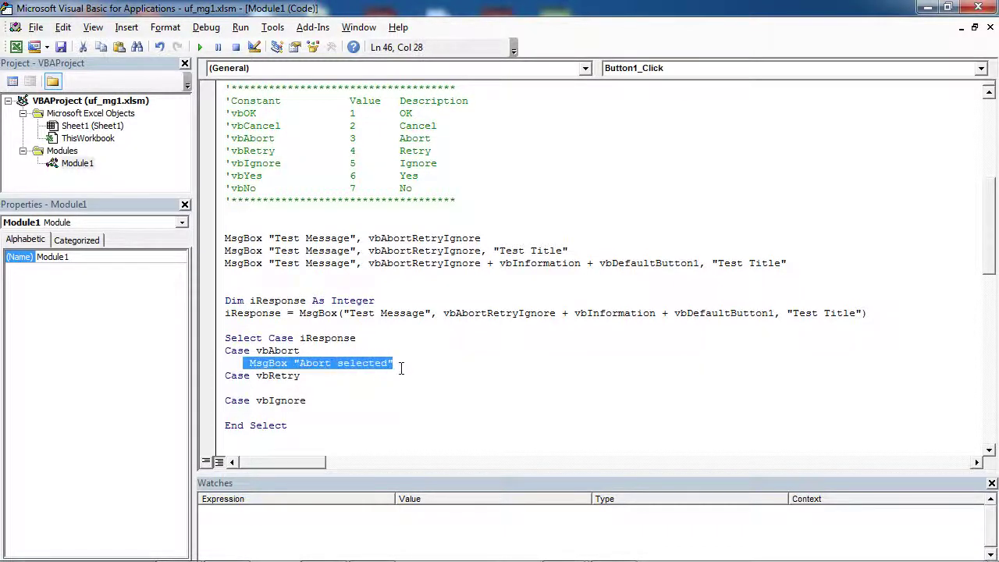
key(ctrl+c)
Step: Add MsgBox "Retry selected" under Case vbRetry
click(304, 388)
key(ctrl+v)
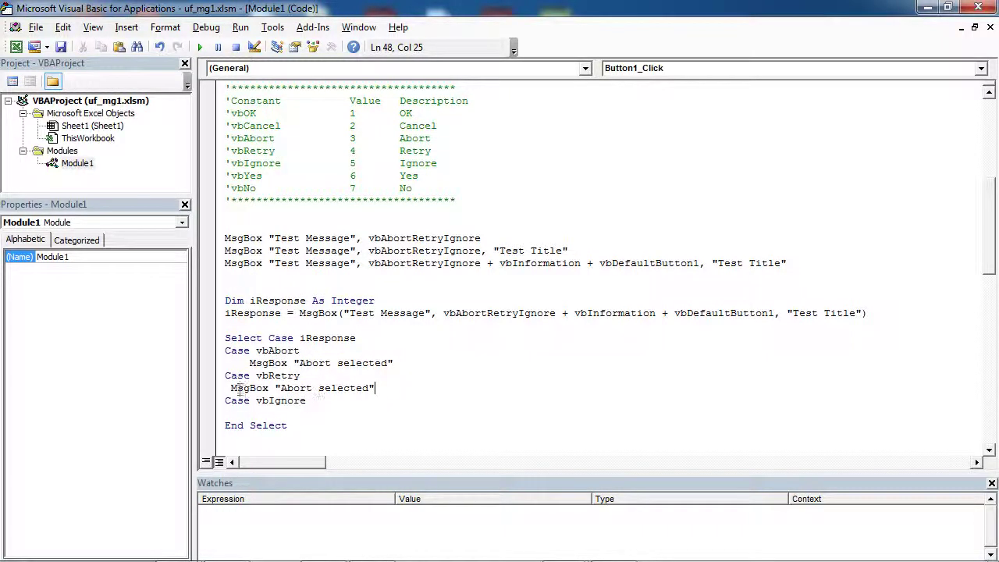
click(230, 388)
key(Tab)
double_click(315, 388)
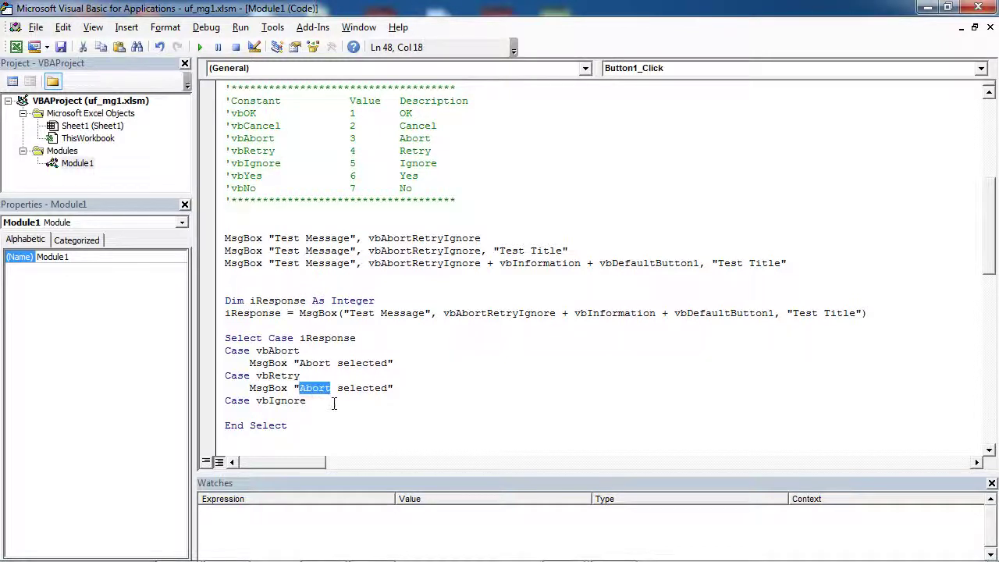
text(Retry)
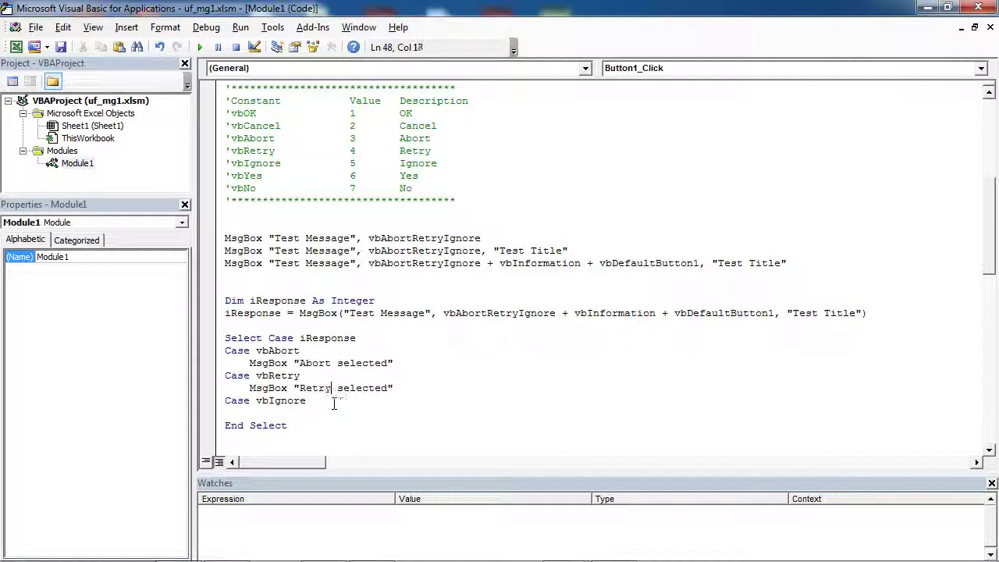
drag(414, 387, 229, 388)
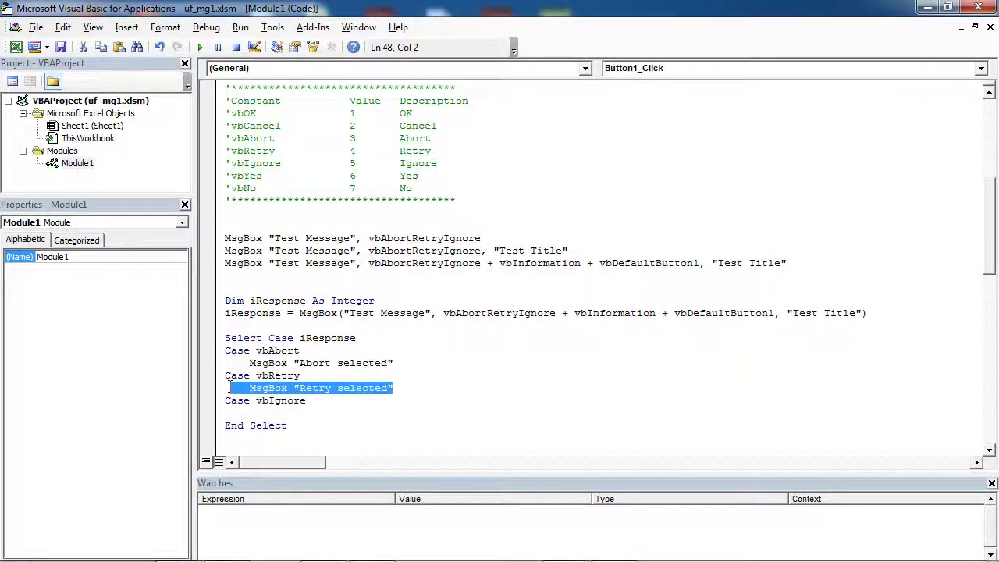
key(ctrl+c)
Step: Add MsgBox "Ignore selected" under Case vbIgnore and save the workbook
click(263, 415)
key(ctrl+v)
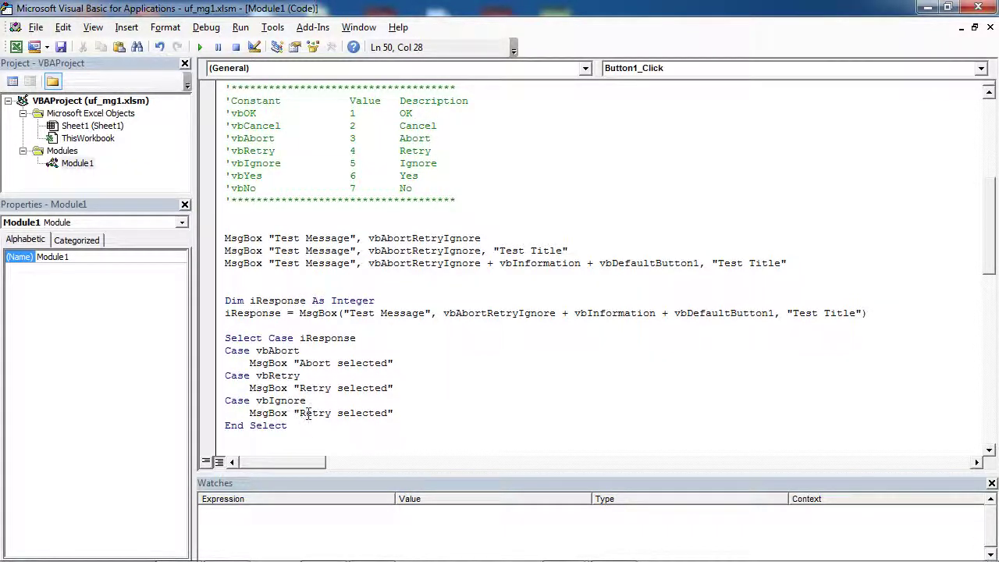
double_click(308, 414)
text(Ign)
text(ore)
click(61, 46)
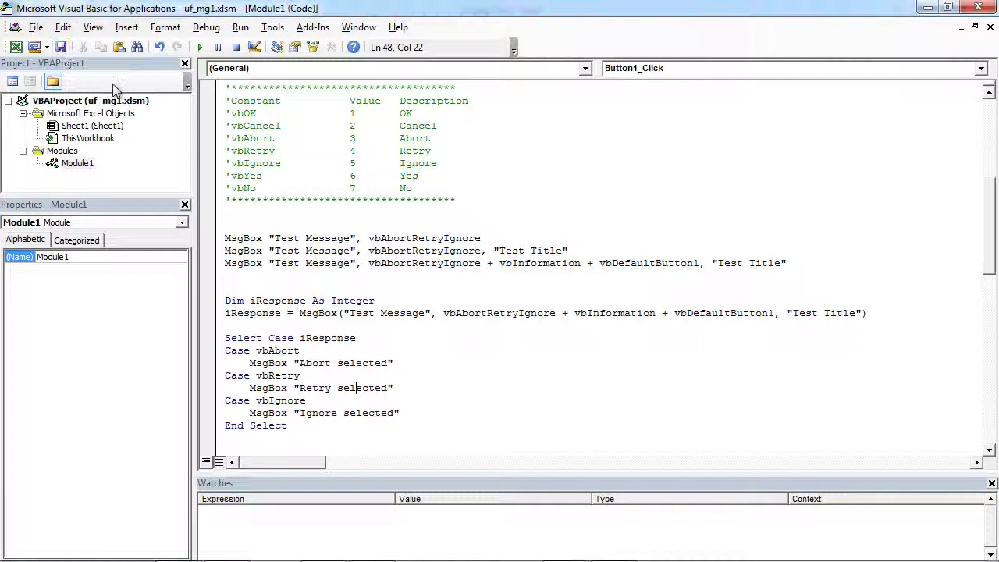
Step: Run the Sheet1 message box macro, answering Abort until the information-icon Test Title box appears
click(929, 7)
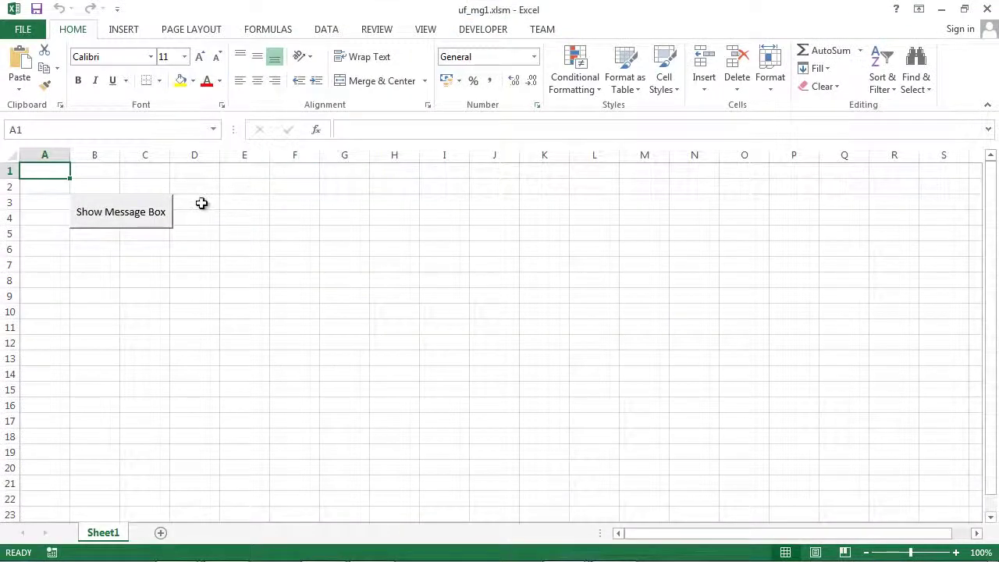
click(152, 221)
drag(439, 251, 406, 193)
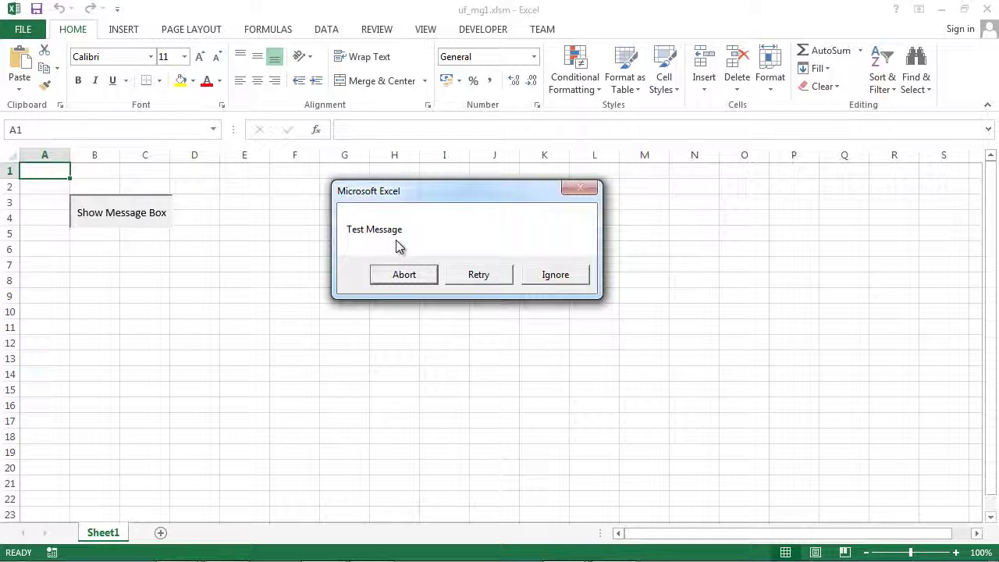
click(425, 275)
drag(476, 264, 425, 176)
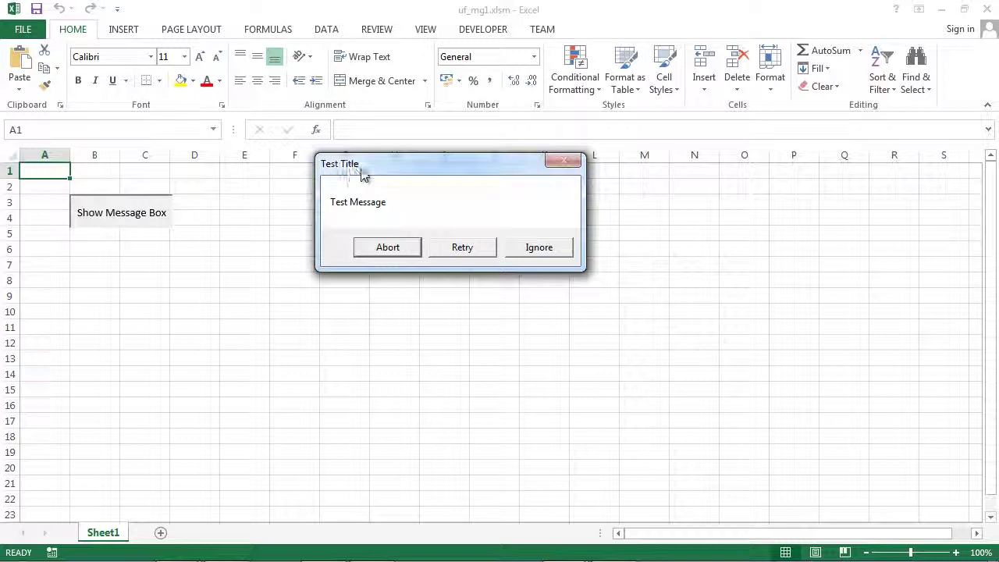
click(398, 257)
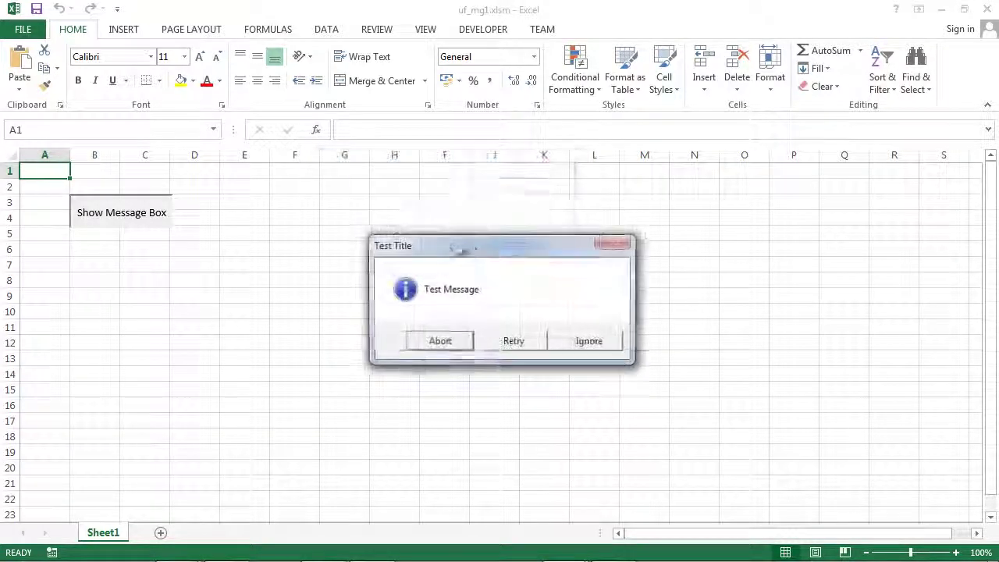
drag(493, 245, 403, 129)
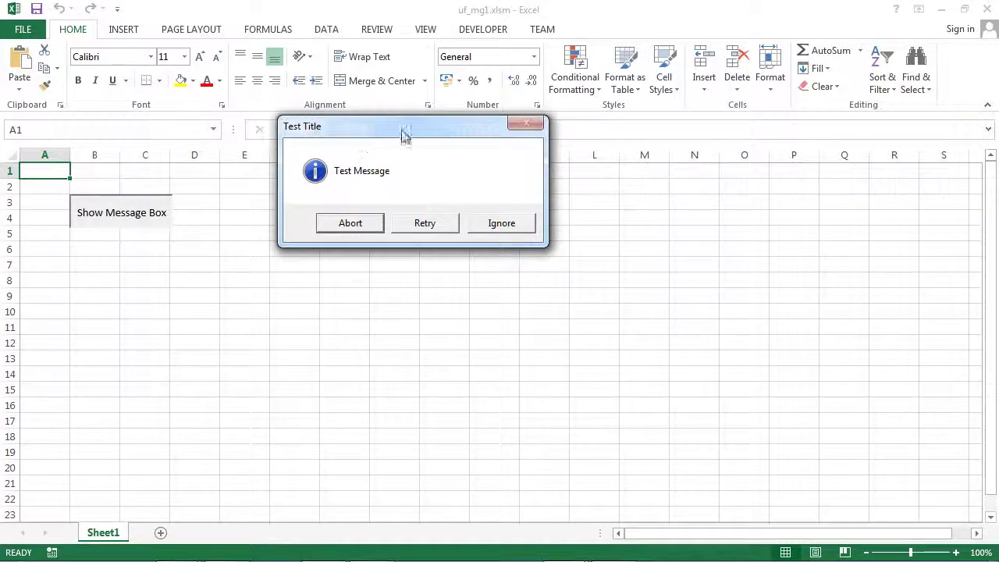
drag(403, 134, 492, 159)
Step: Answer the information-icon Test Title box with Ignore to trigger the "Ignore selected" message
click(453, 252)
mouse_move(489, 251)
mouse_down()
mouse_move(509, 190)
mouse_move(468, 203)
mouse_move(484, 192)
mouse_up()
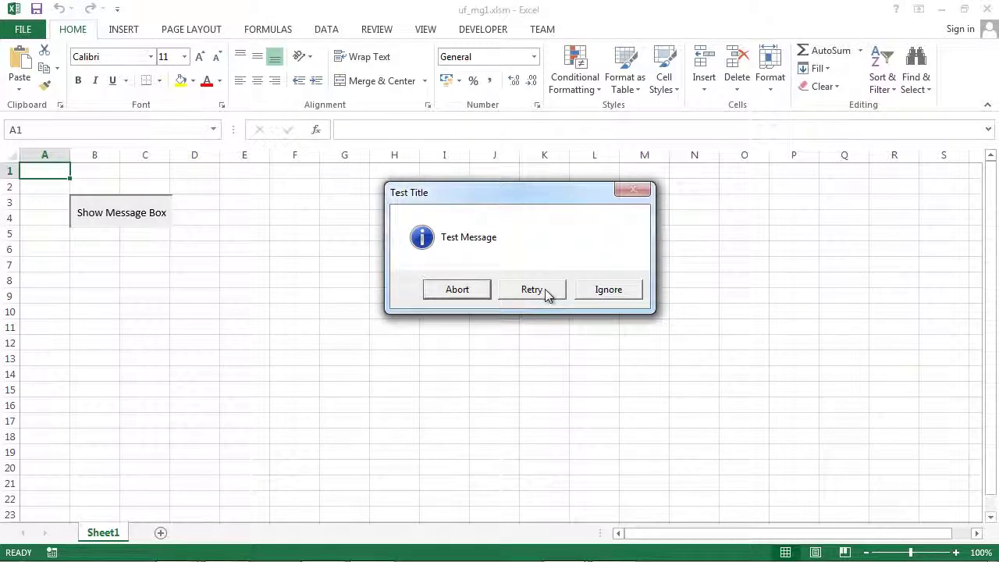
click(599, 301)
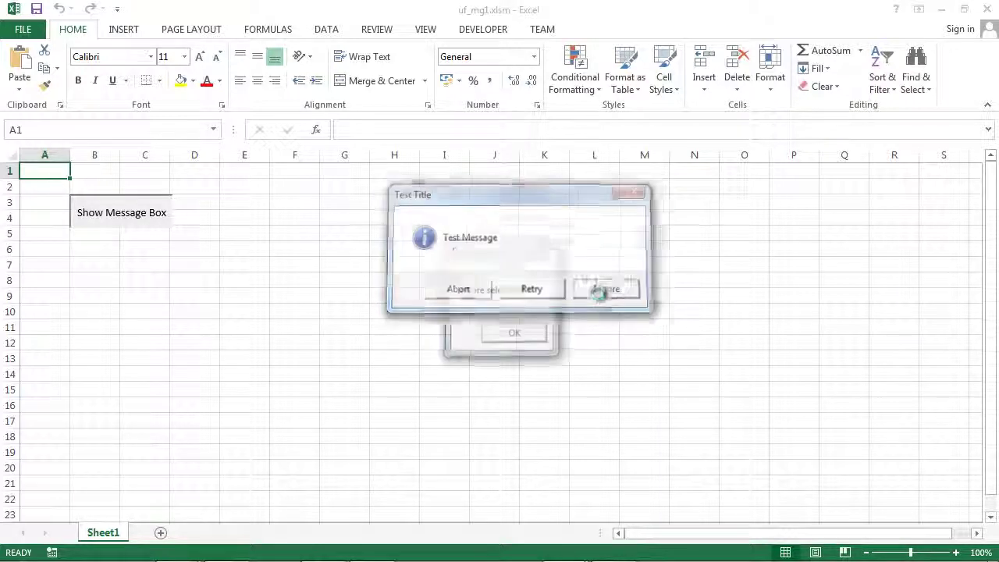